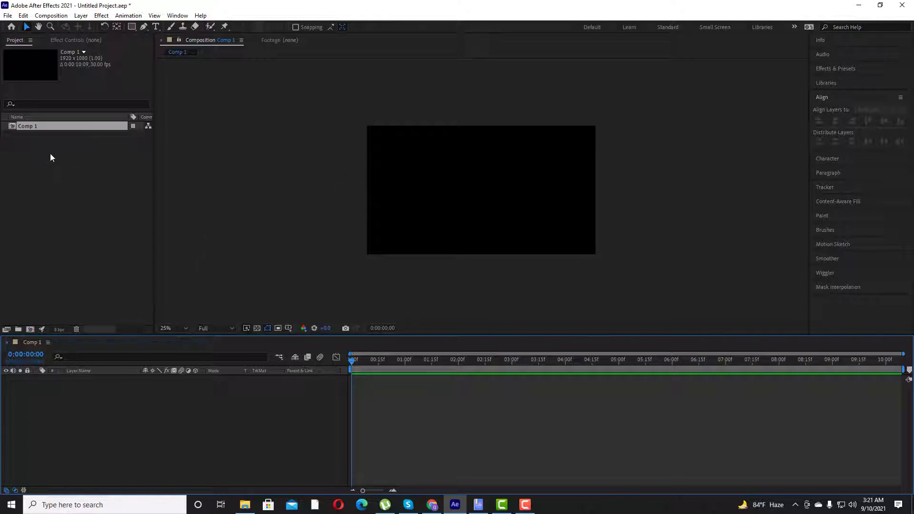
Import the production ID-5154603 sunset video from the Youtube folder 7 into the project
scroll(436, 169, "up", 2)
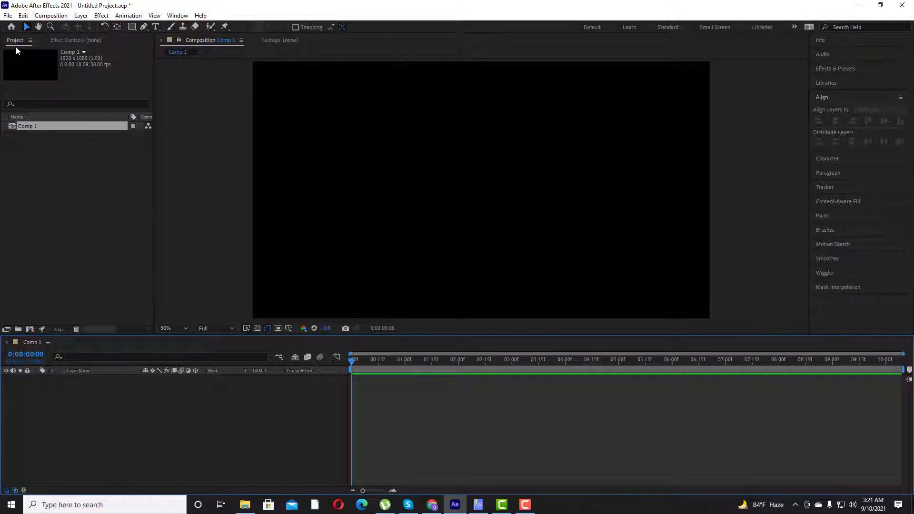
left_click(54, 175)
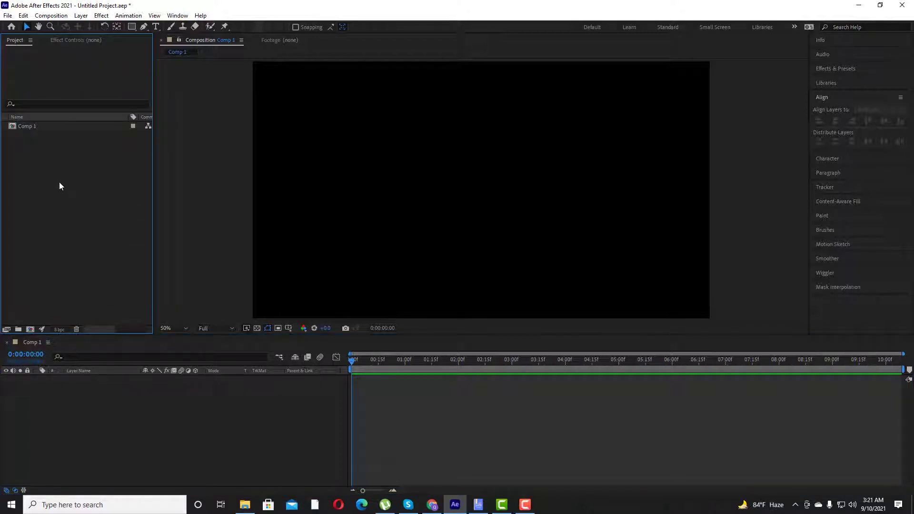
double_click(59, 182)
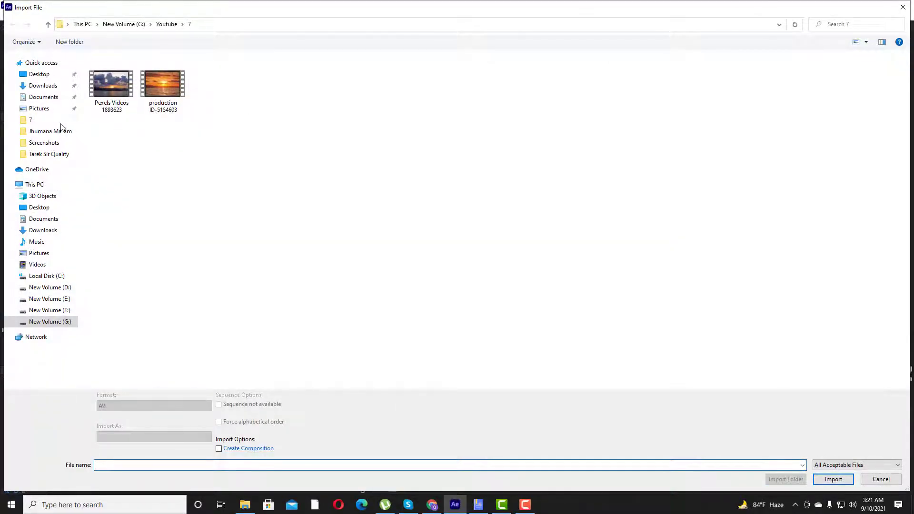
double_click(168, 86)
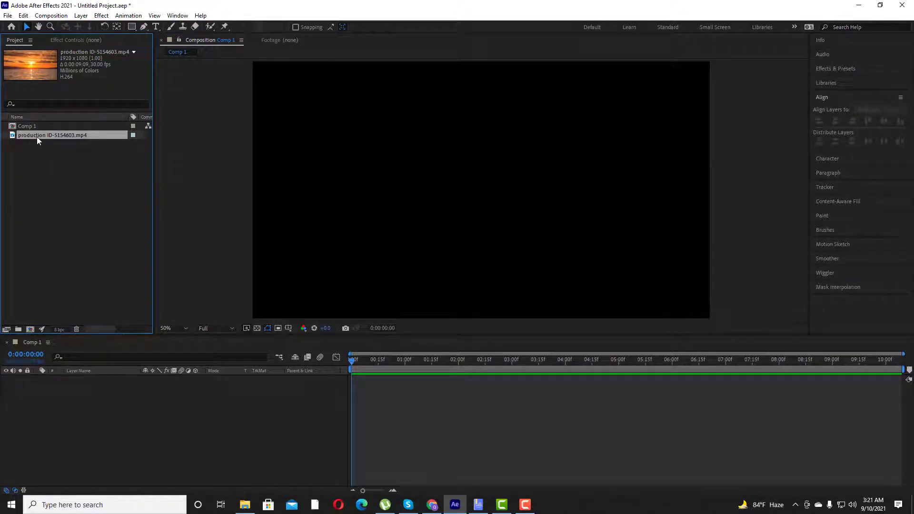
Add the sunset clip to the Comp 1 timeline as a layer and duplicate it
left_click_drag(37, 135, 59, 395)
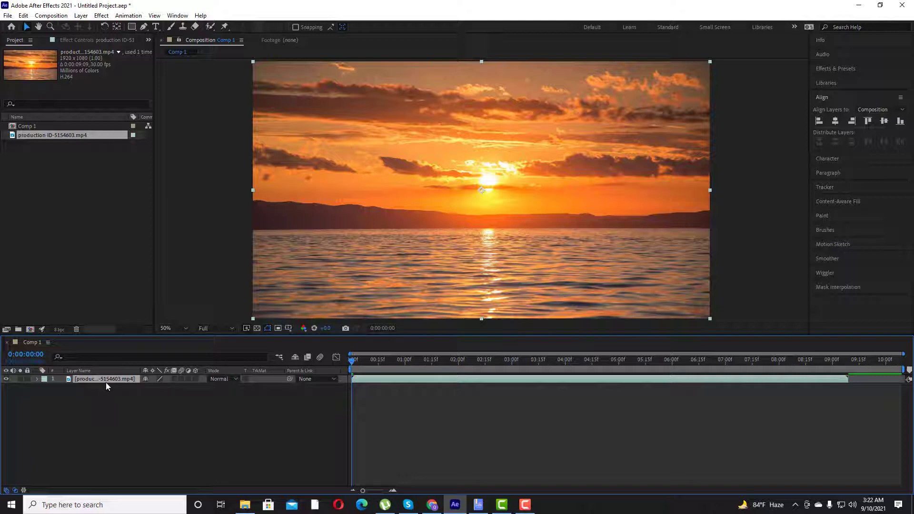
key("ctrl+d")
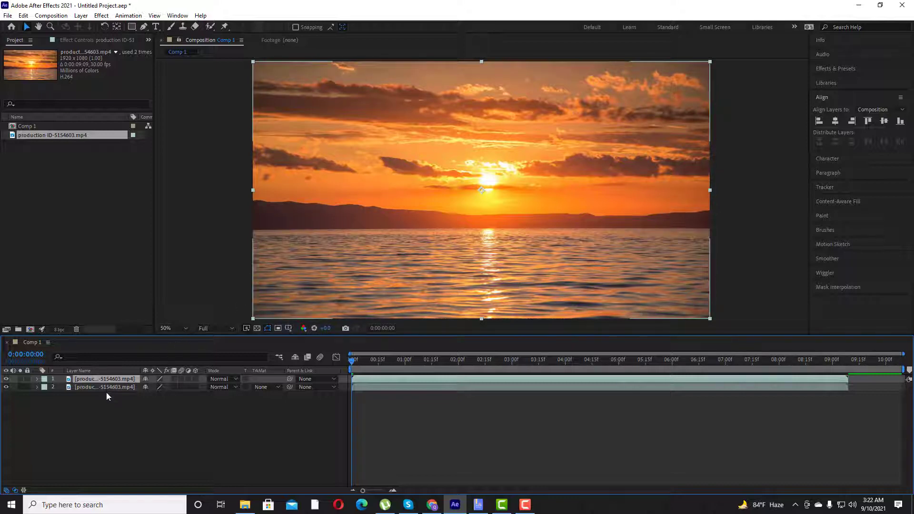
On the upper clip layer, trace a mask path with the Pen tool along the hill ridgeline, extending past both sides of the frame
key("comma")
key("comma")
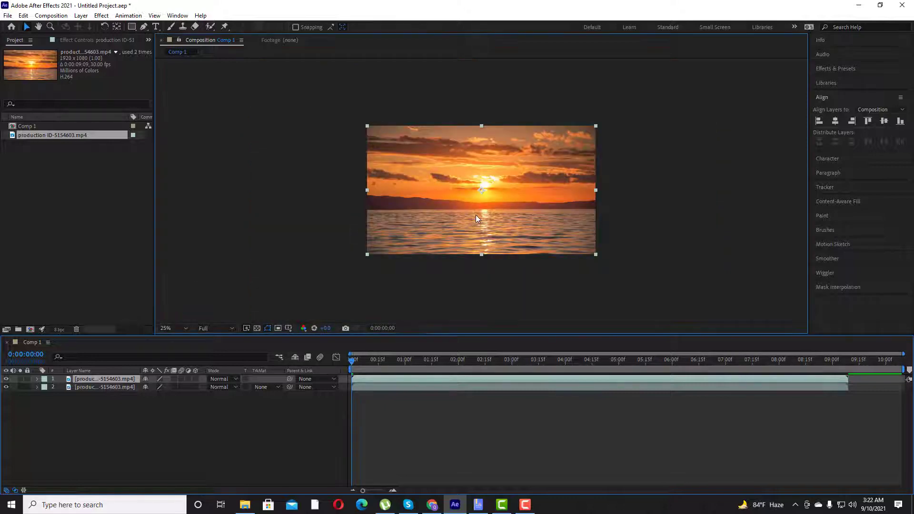
left_click_drag(475, 215, 453, 184)
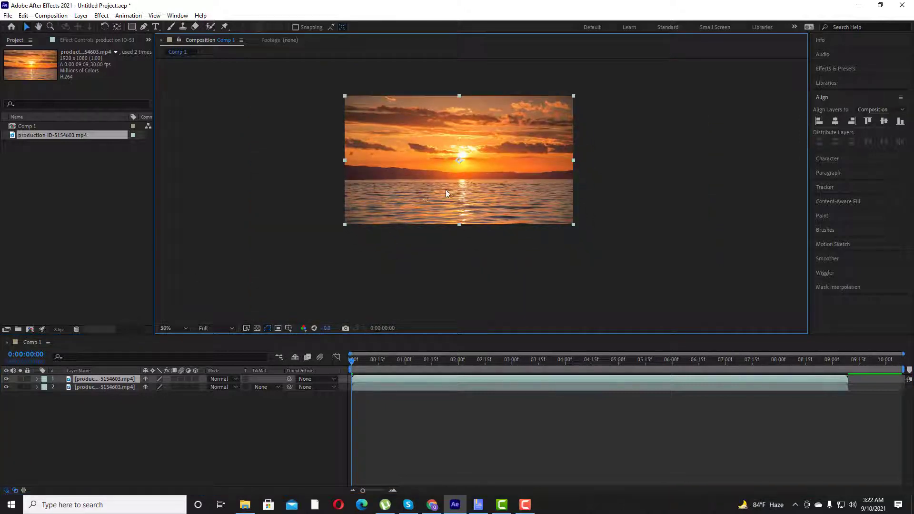
key("period")
key("h")
left_click_drag(426, 185, 475, 181)
key("v")
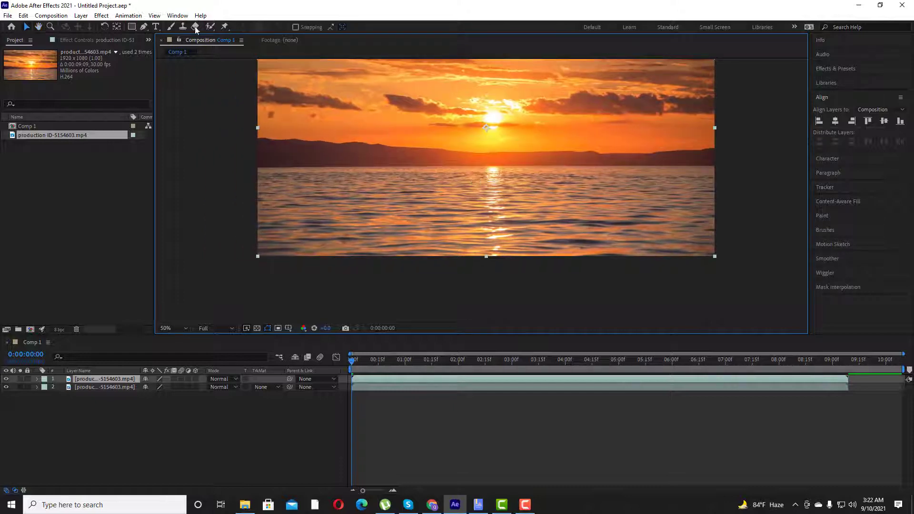
left_click(143, 27)
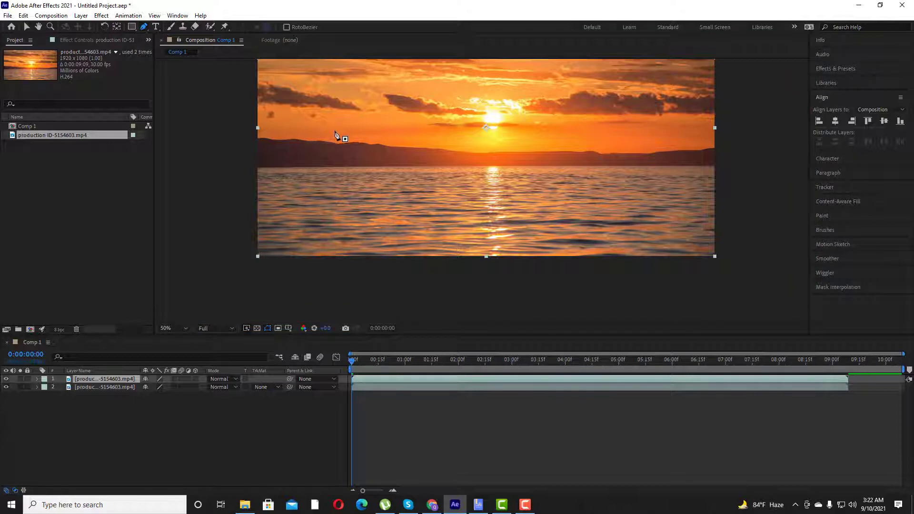
mouse_move(337, 141)
left_mouse_down()
mouse_move(341, 148)
mouse_move(341, 140)
left_mouse_up()
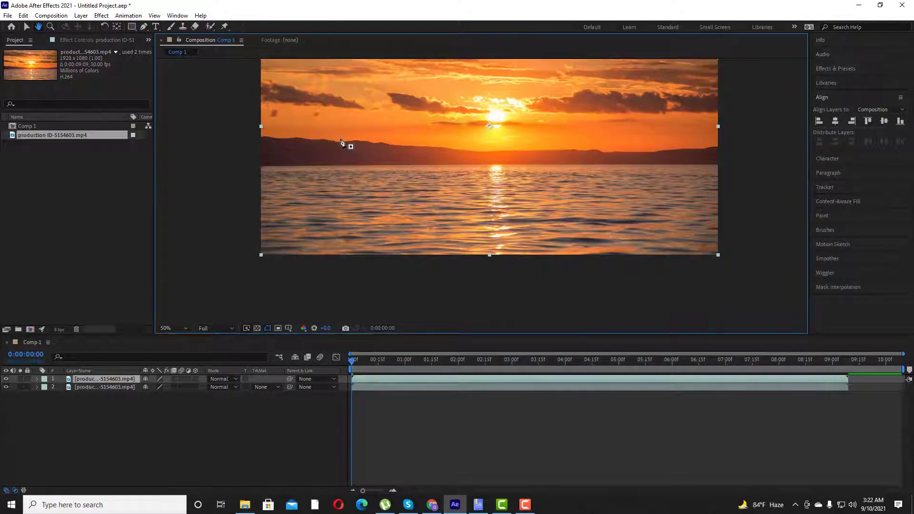
left_click(250, 143)
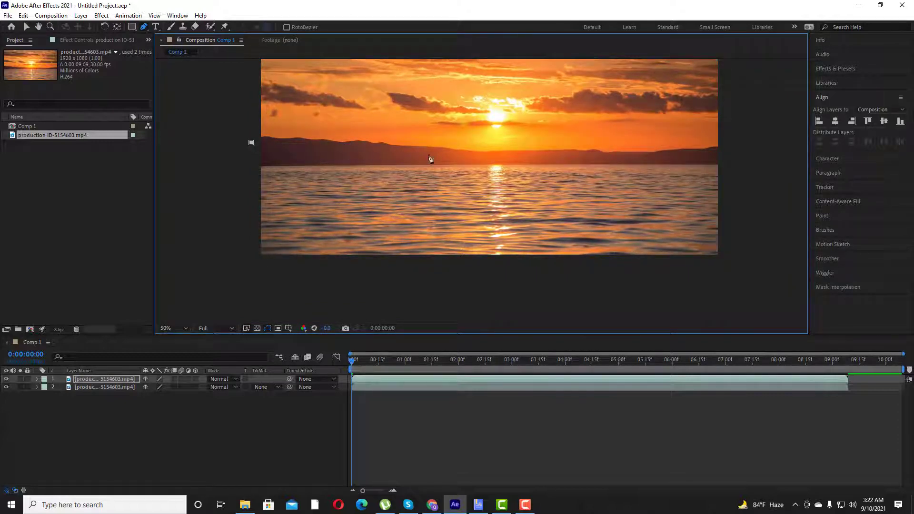
left_click(268, 135)
left_click(289, 138)
left_click(297, 136)
left_click(315, 141)
left_click(323, 139)
left_click(338, 142)
left_click(358, 139)
left_click(375, 143)
left_click(399, 146)
left_click(436, 146)
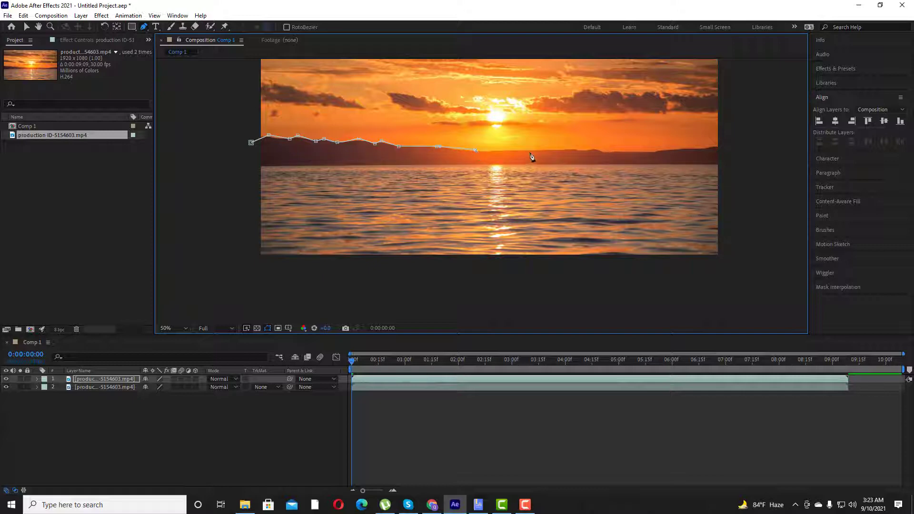
left_click(580, 151)
left_click(594, 149)
left_click(606, 151)
left_click(653, 152)
left_click(700, 148)
left_click(717, 143)
left_click(730, 142)
Close the mask by running the path outside the frame and beneath the water back to its first point
left_click(749, 268)
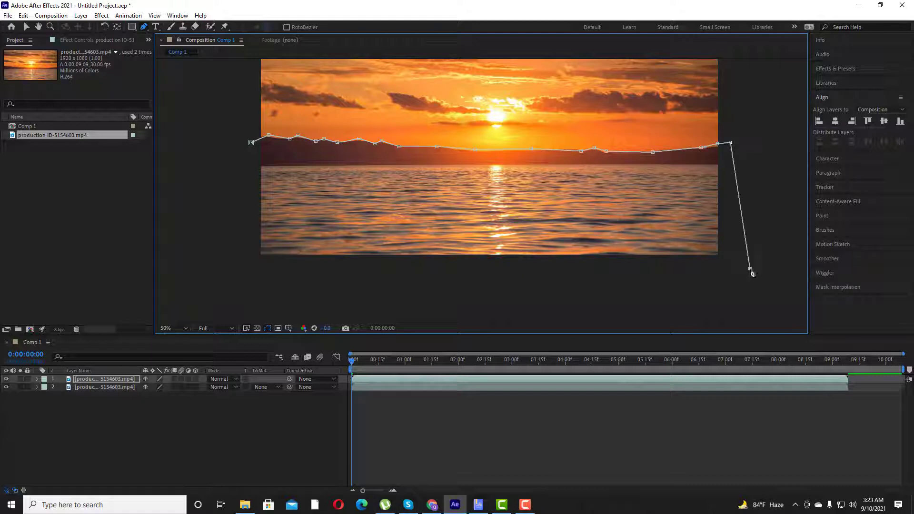
left_click(412, 297)
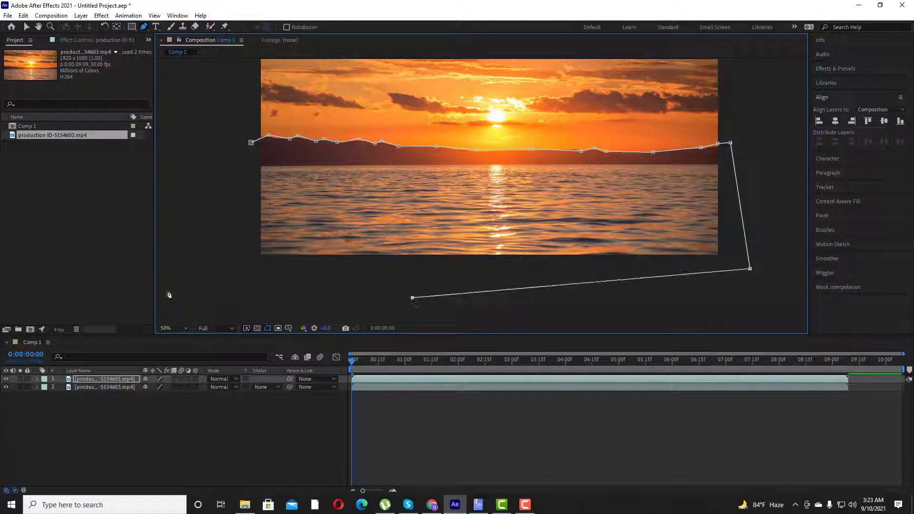
left_click(210, 281)
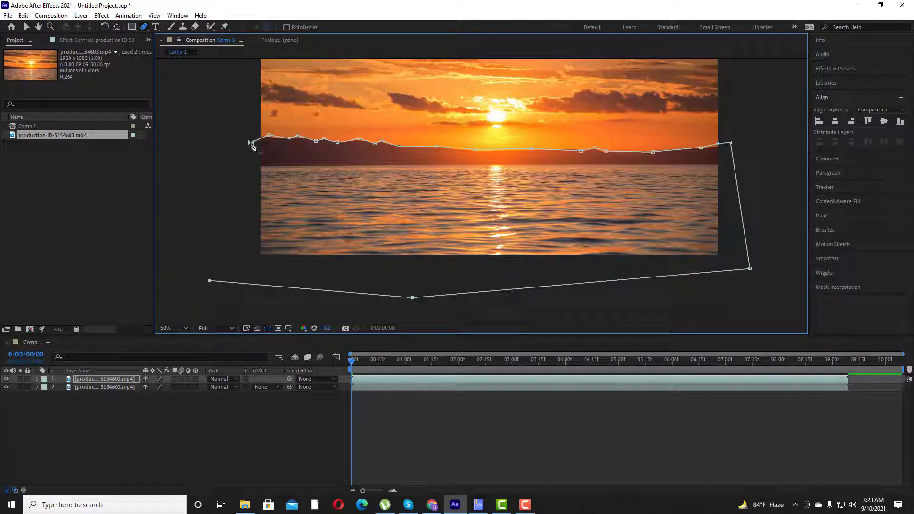
left_click(251, 143)
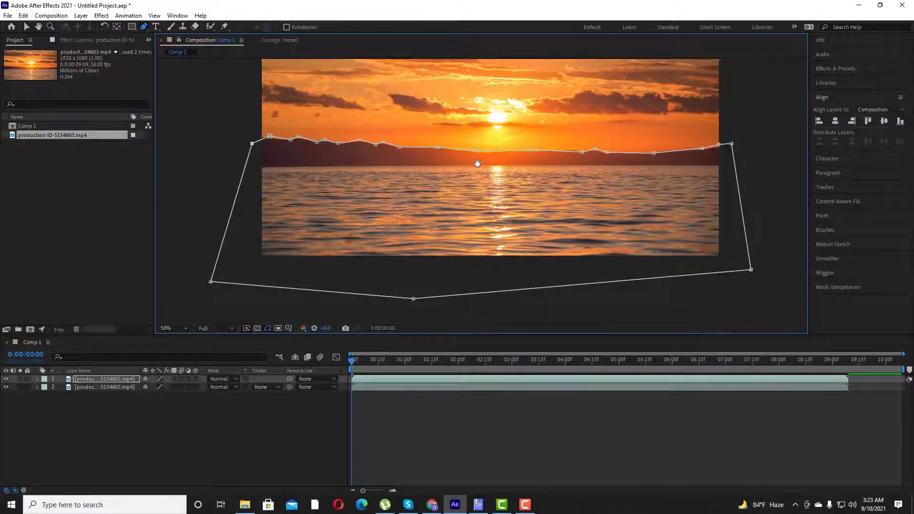
Scale both clip layers together to 142%
left_click_drag(475, 163, 466, 205)
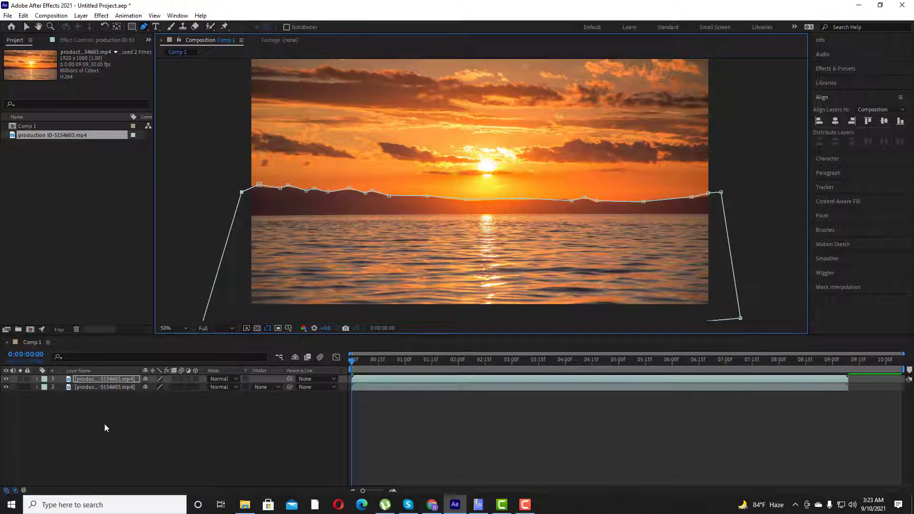
left_click_drag(121, 411, 116, 377)
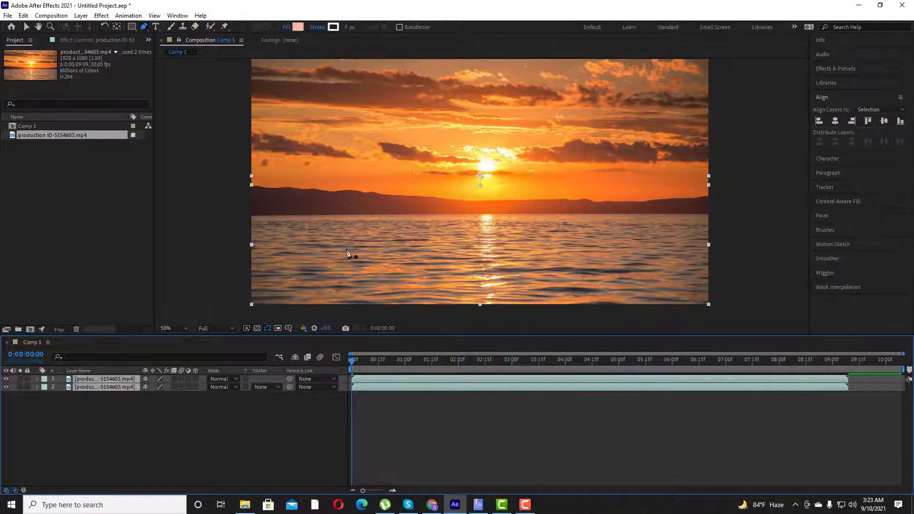
scroll(482, 210, "down", 2)
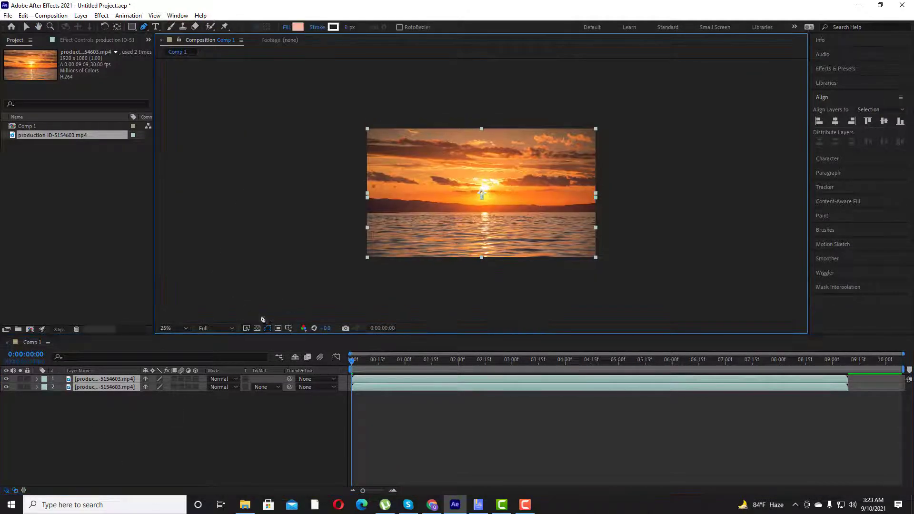
key("s")
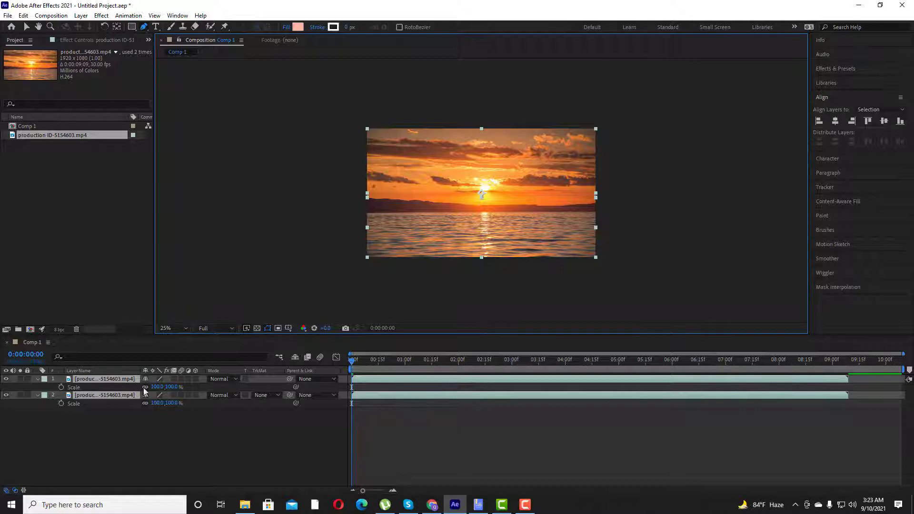
left_click_drag(156, 387, 176, 388)
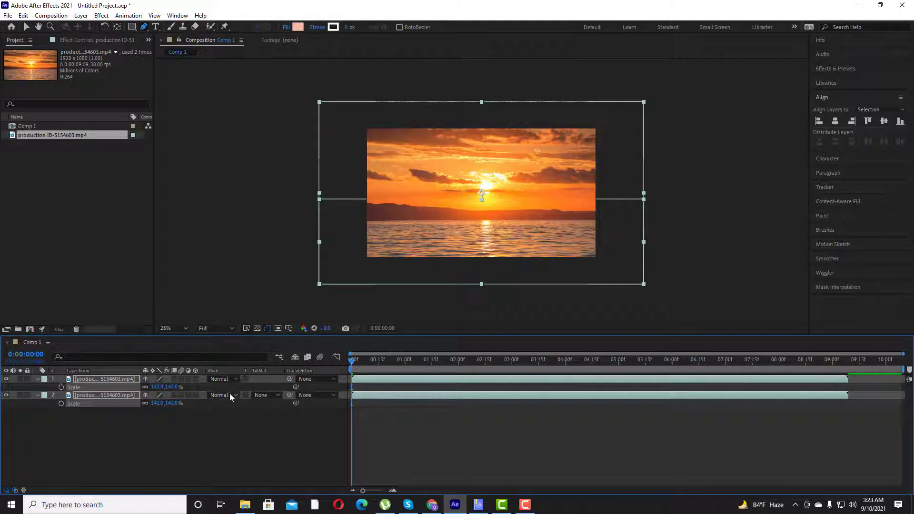
left_click(114, 418)
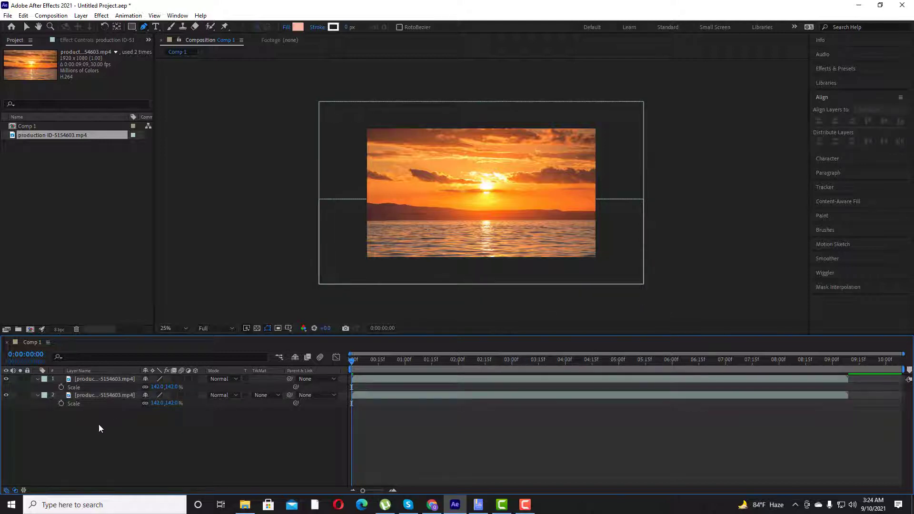
Move both clip layers up together to position 960, 316
left_click_drag(98, 419, 97, 376)
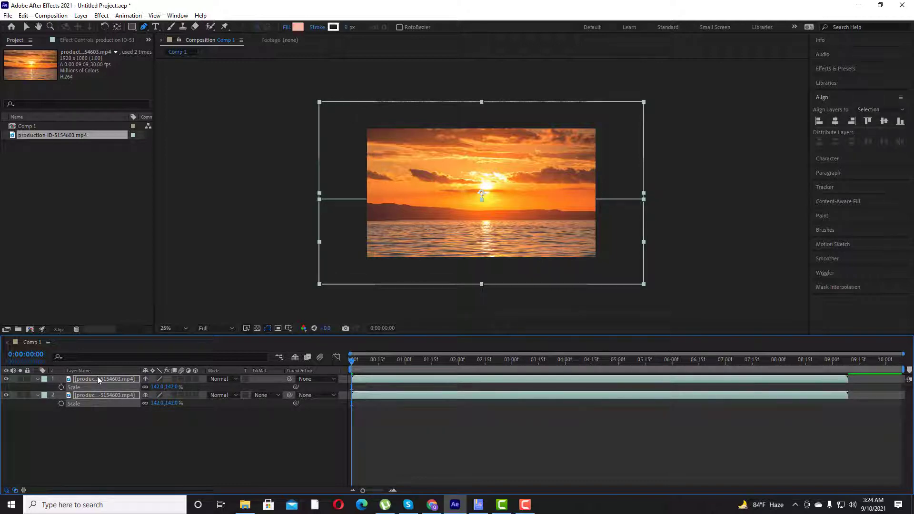
key("p")
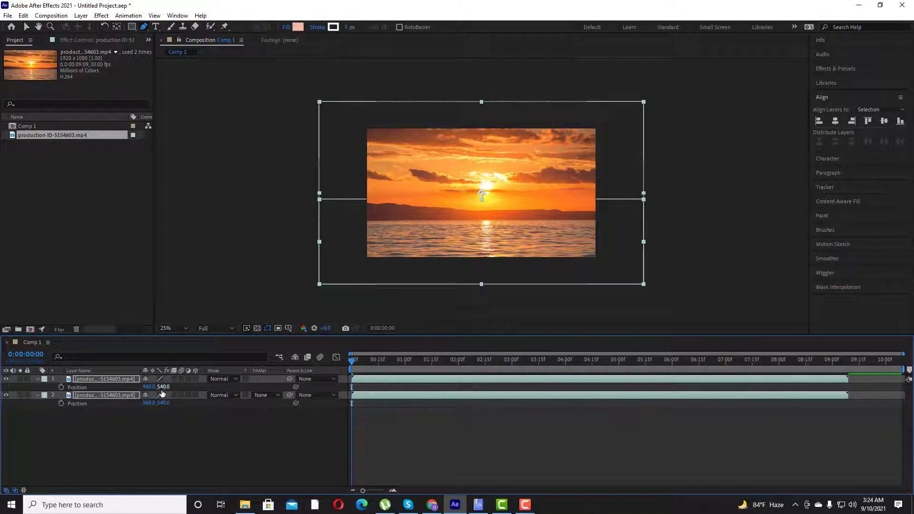
left_click_drag(162, 392, 91, 387)
left_click_drag(482, 176, 481, 169)
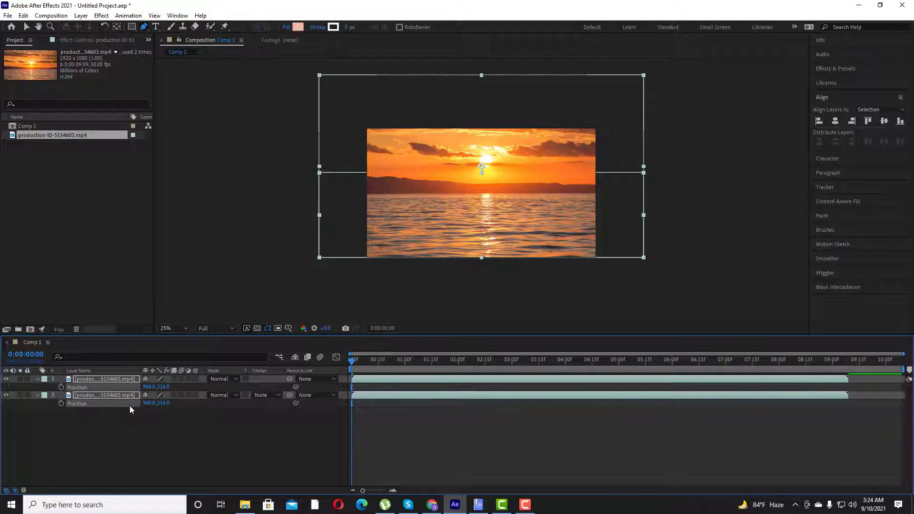
left_click(107, 281)
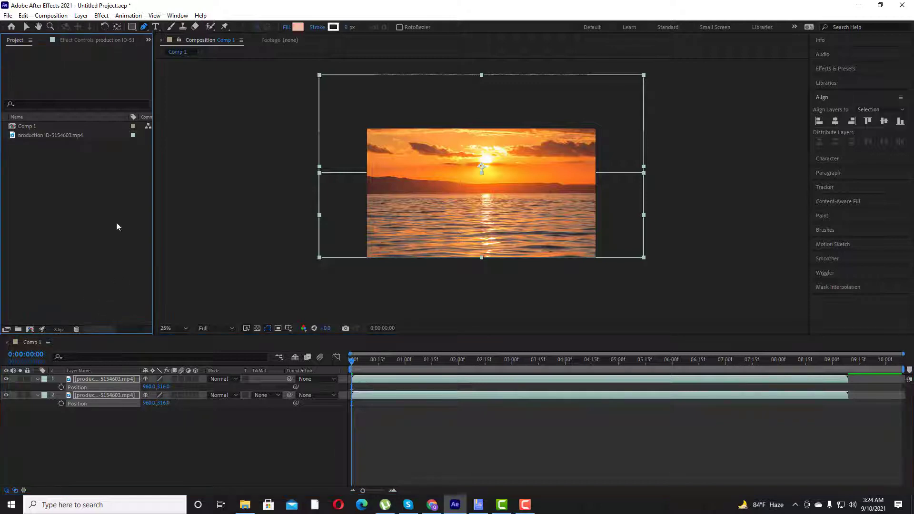
Add a text layer reading "QUARK Studio" in the sky above the hills
left_click(155, 26)
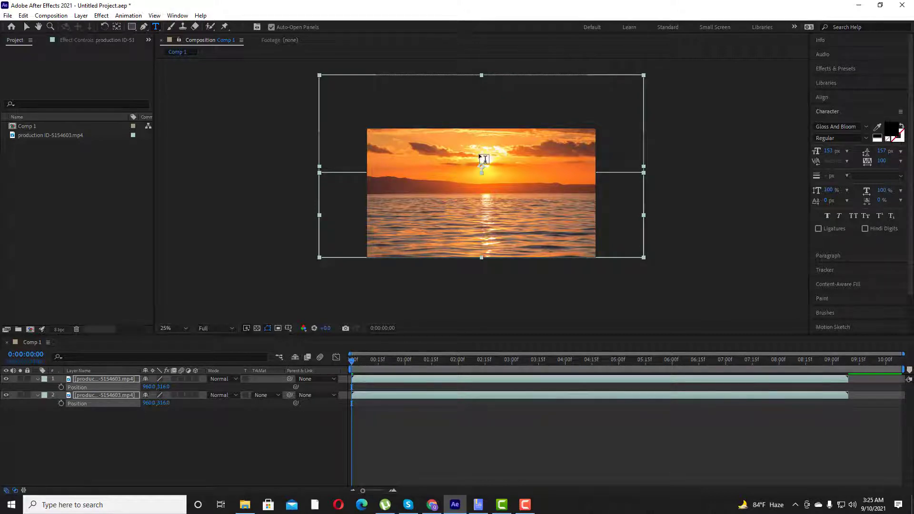
key("period")
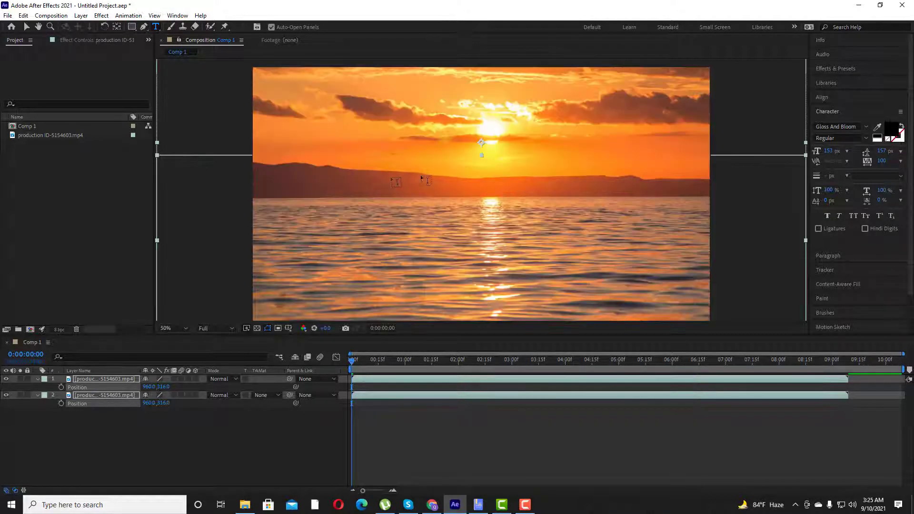
left_click(345, 133)
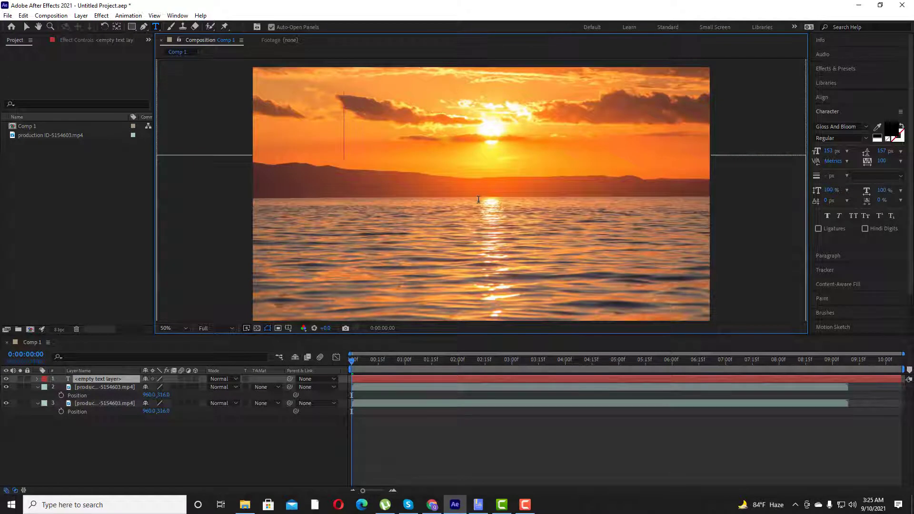
type("Q")
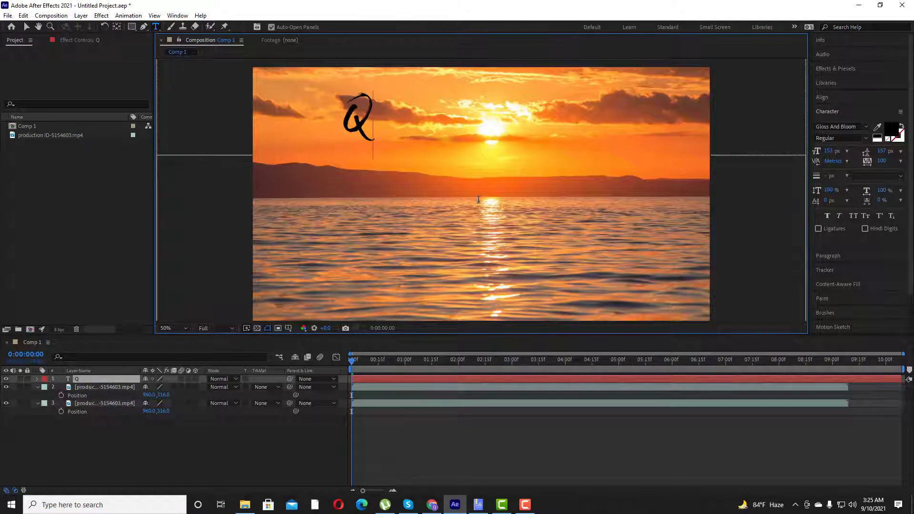
type("UAR")
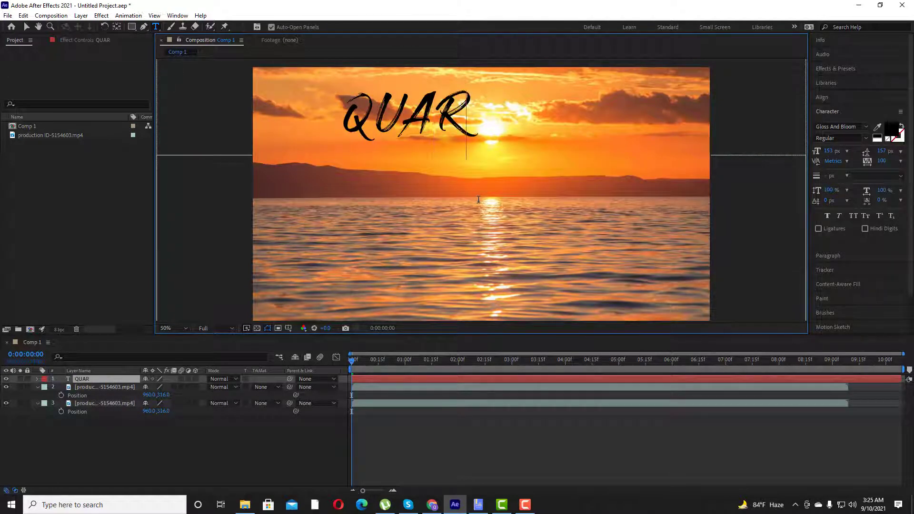
type("K")
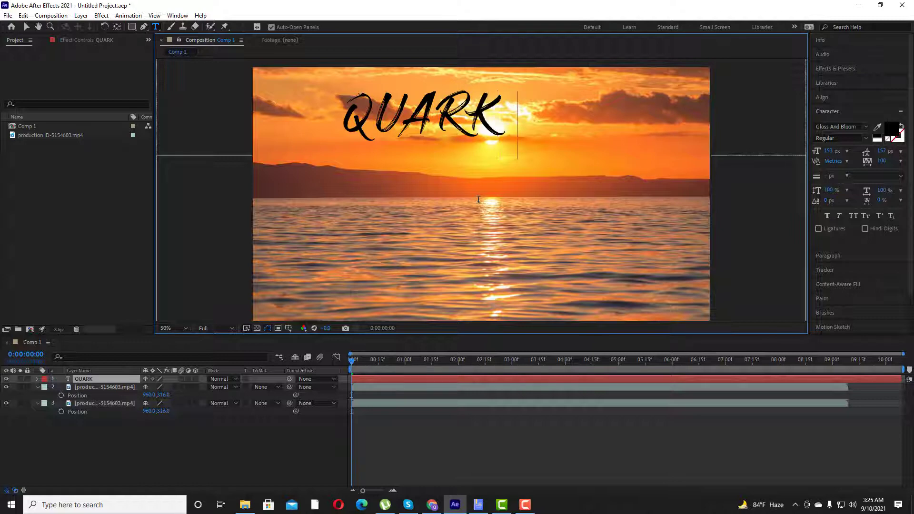
type(" Stud")
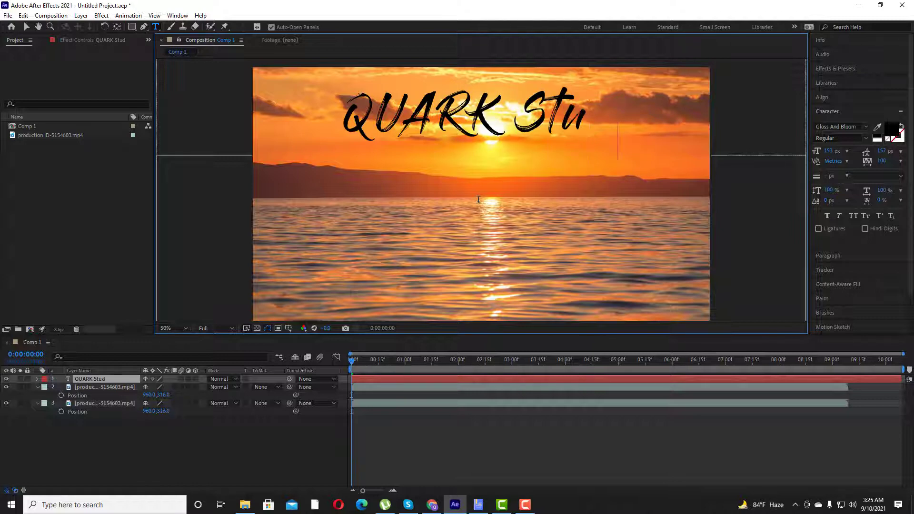
type("io")
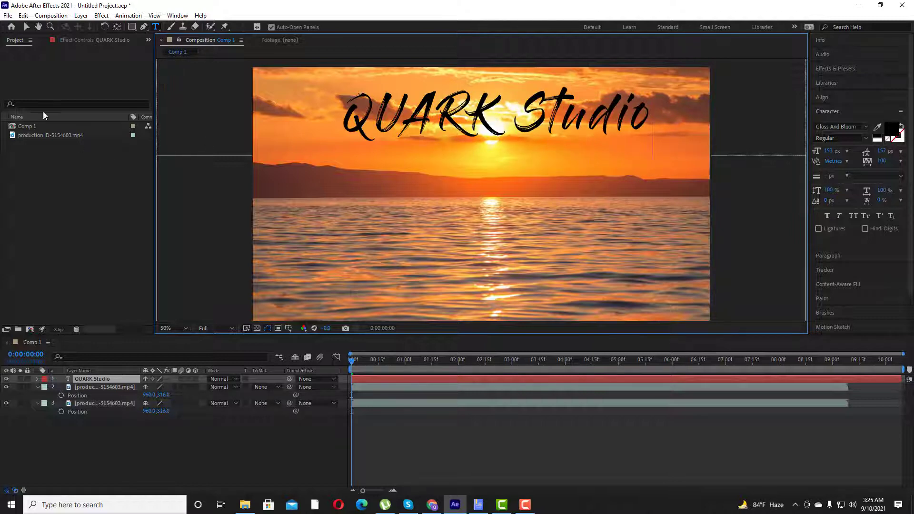
Center the anchor point of the "QUARK Studio" text layer within the lettering
left_click(27, 28)
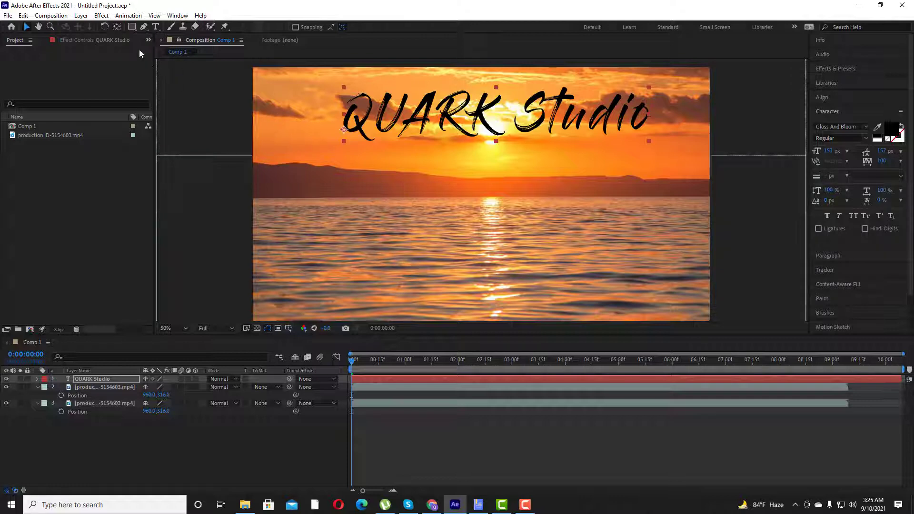
left_click(115, 28)
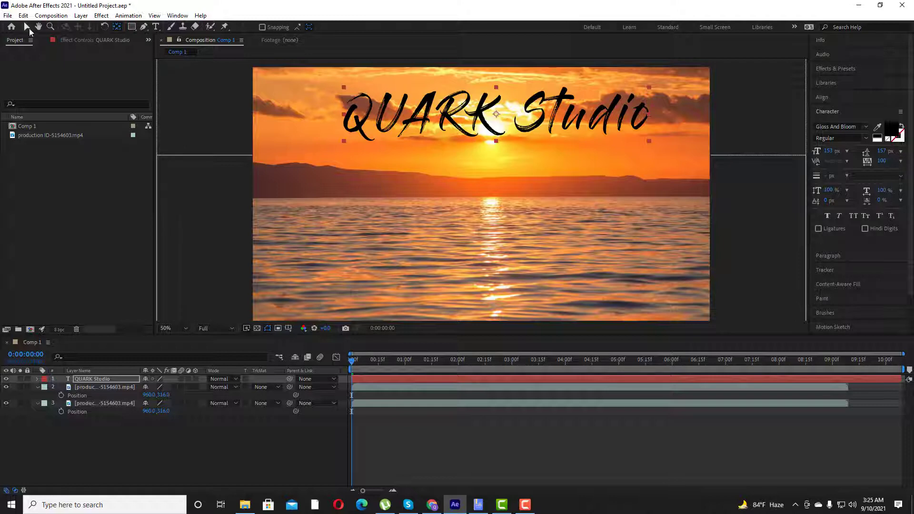
left_click(28, 27)
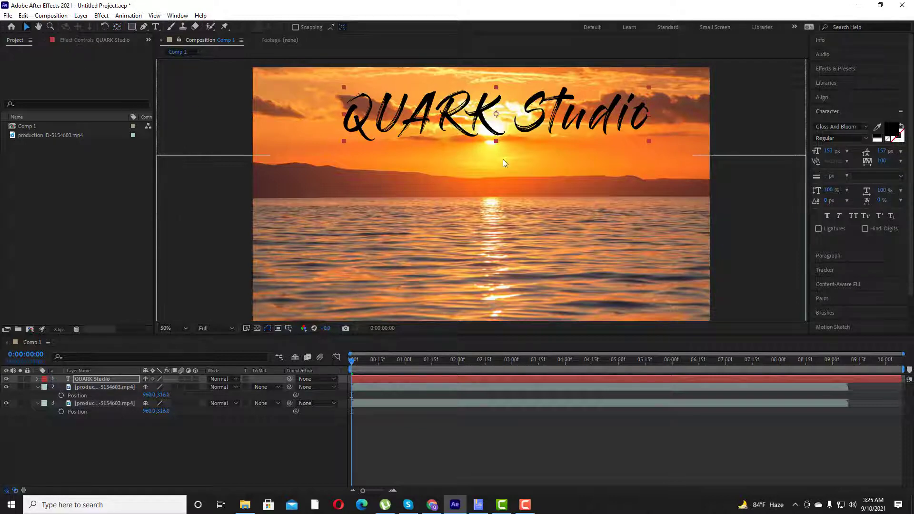
Align the "QUARK Studio" text to the horizontal and vertical center of the composition
left_click(823, 98)
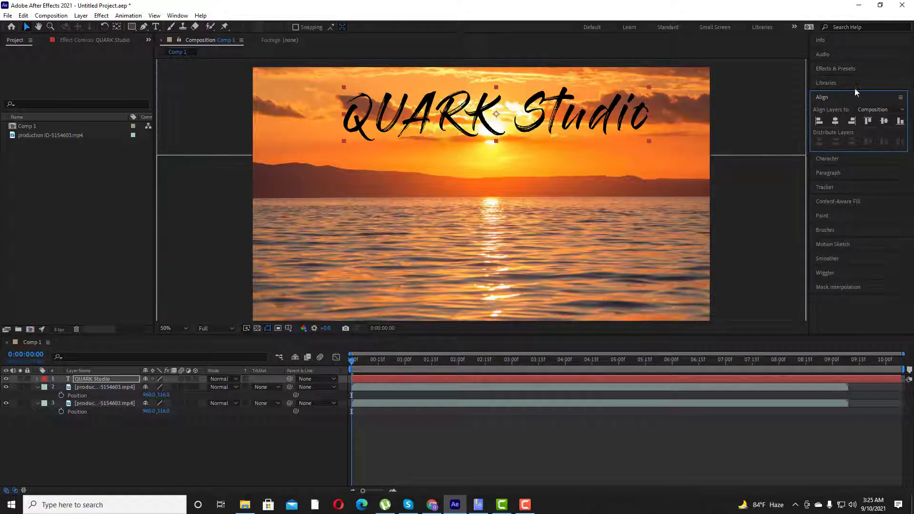
left_click(835, 123)
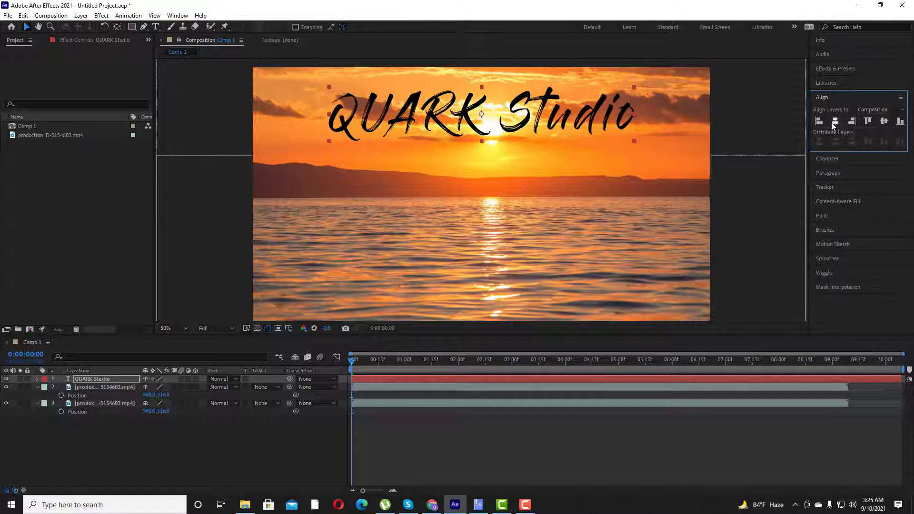
left_click(880, 124)
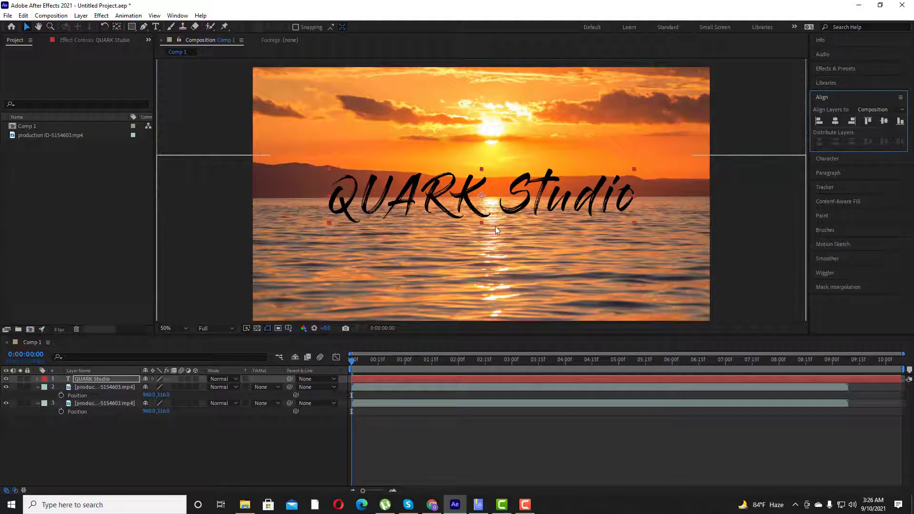
Place the "QUARK Studio" layer between the two clip layers and preview the composition
scroll(497, 221, "down", 2)
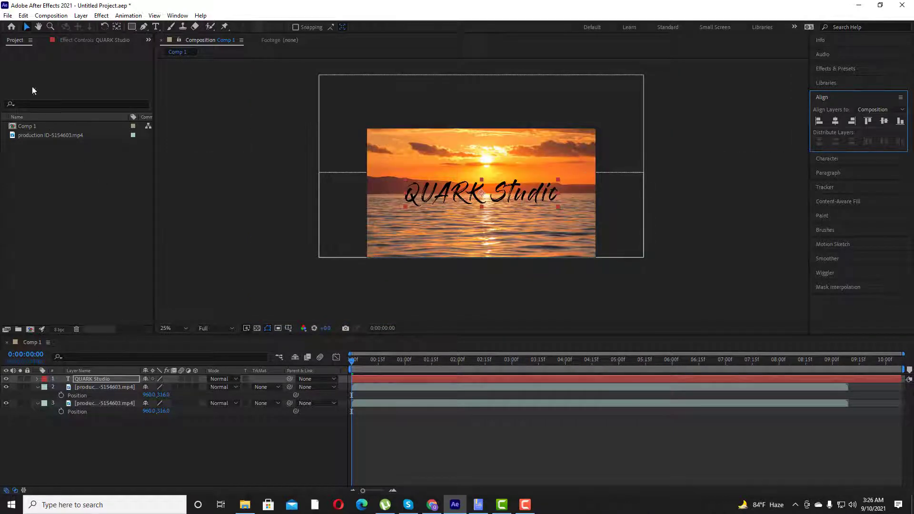
left_click(26, 27)
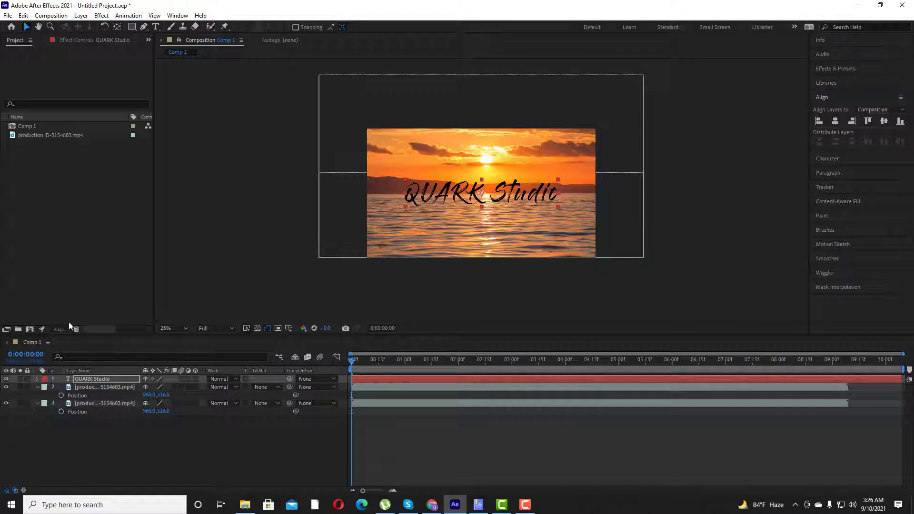
left_click(95, 378)
left_click_drag(96, 378, 95, 397)
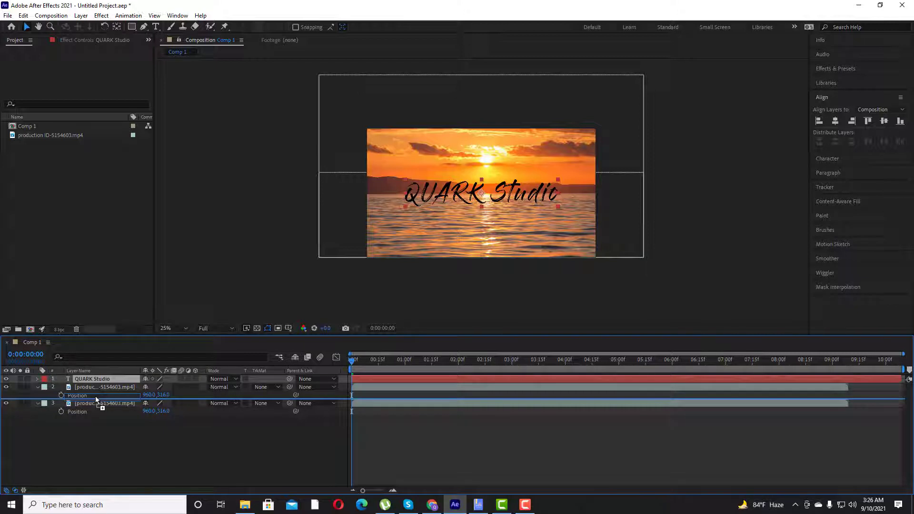
left_click_drag(95, 396, 95, 396)
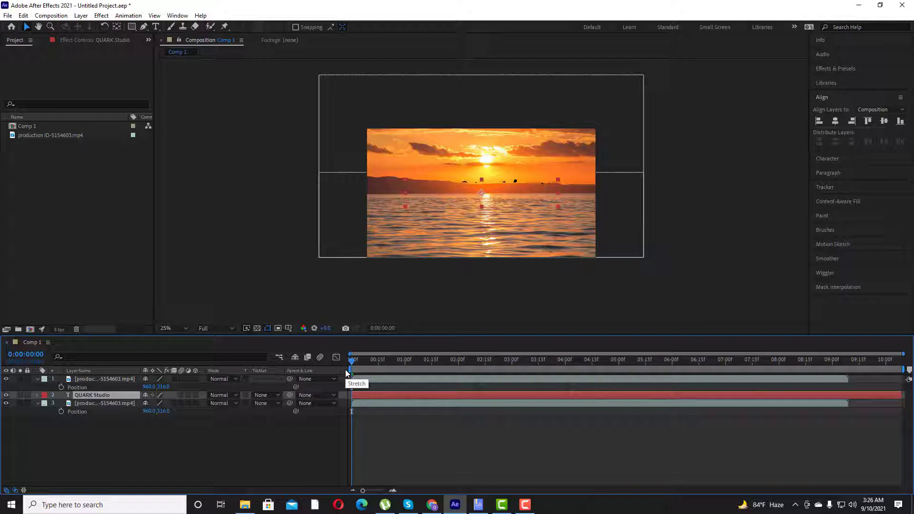
key("space")
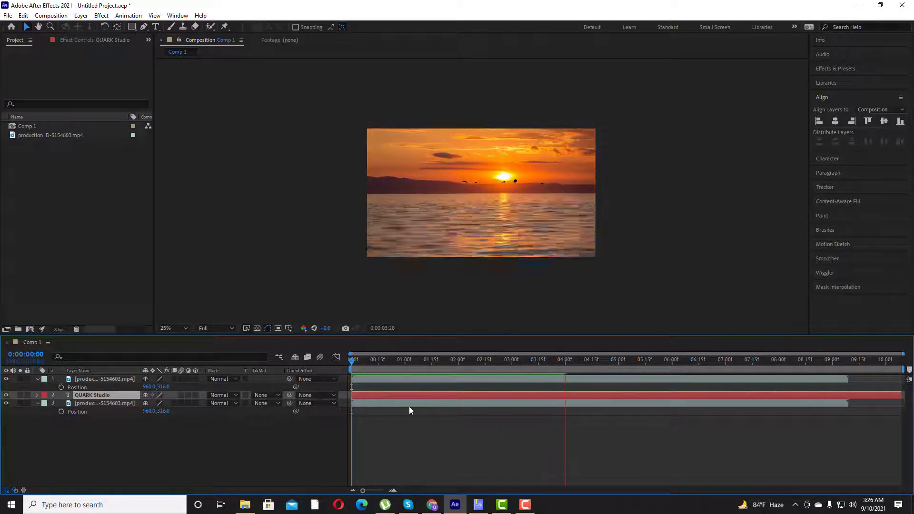
key("space")
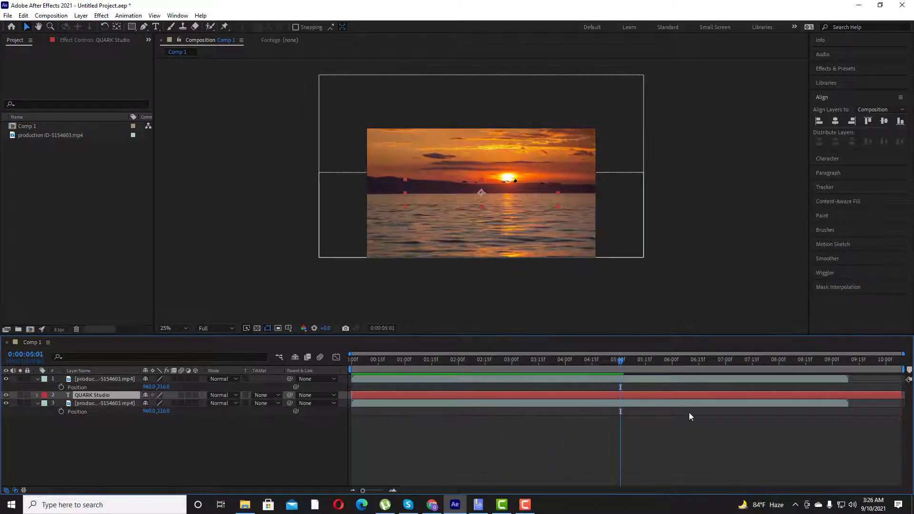
Set starting Position keyframes on both clip layers together at 0:00:00:00
left_click_drag(620, 361, 265, 374)
left_click(86, 426)
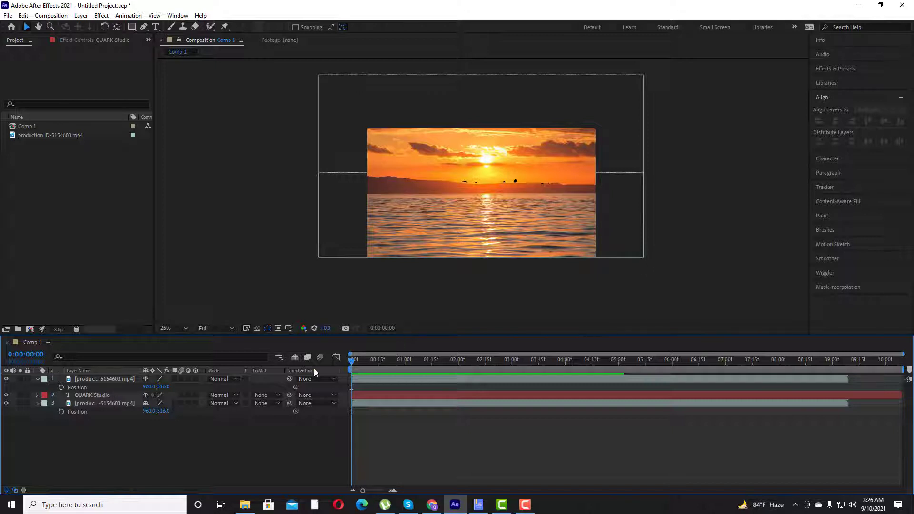
left_click(91, 379)
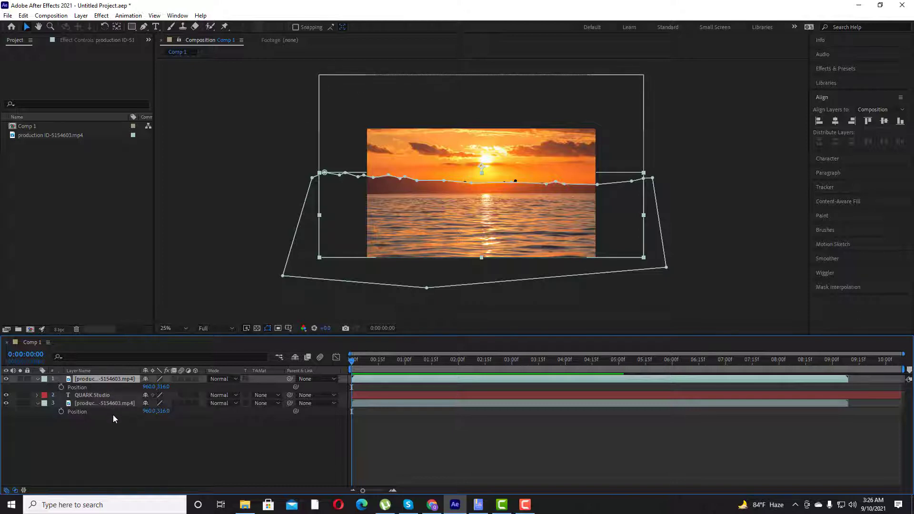
left_click(110, 402, "ctrl")
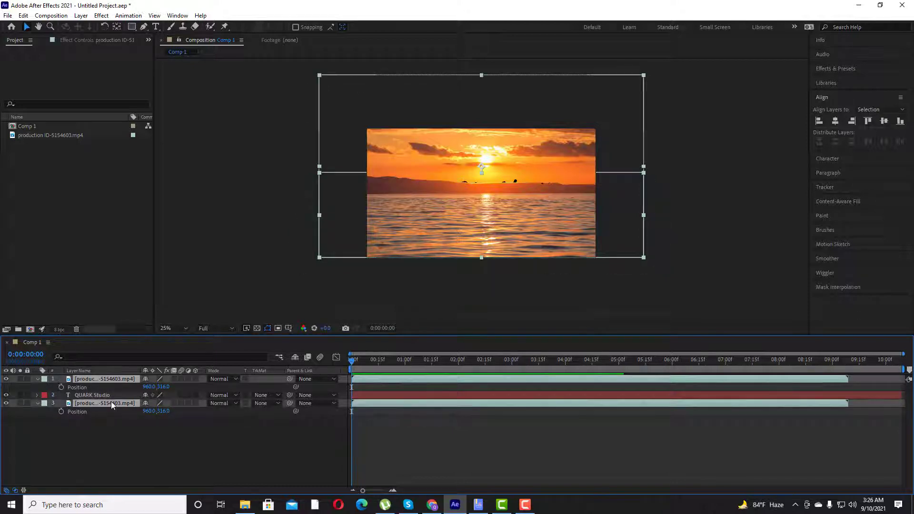
left_click(62, 387)
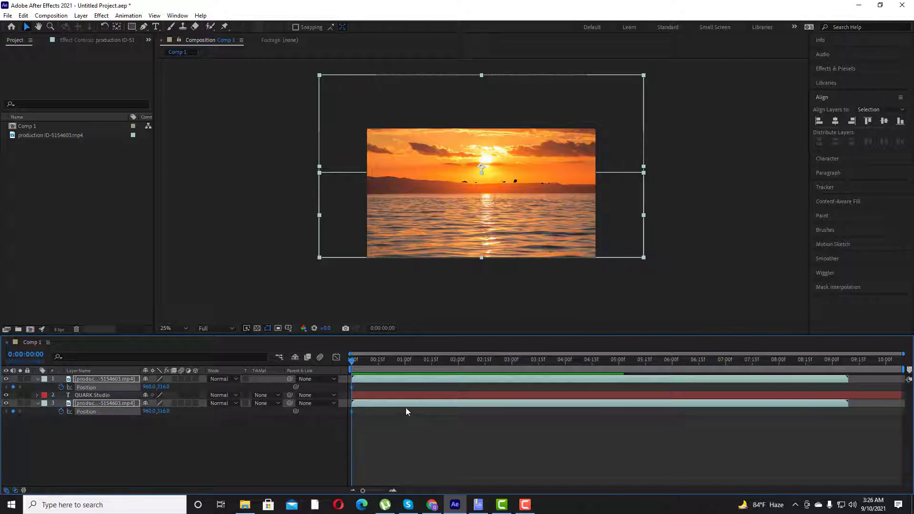
Keyframe both clip layers at position 960, 750 at 0:00:09:08 and preview the movement
left_click_drag(352, 361, 846, 426)
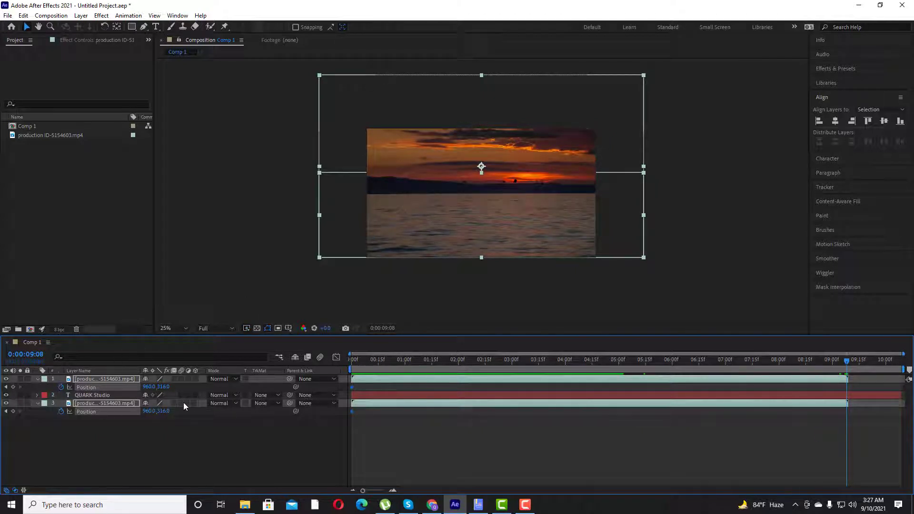
left_click_drag(165, 386, 349, 412)
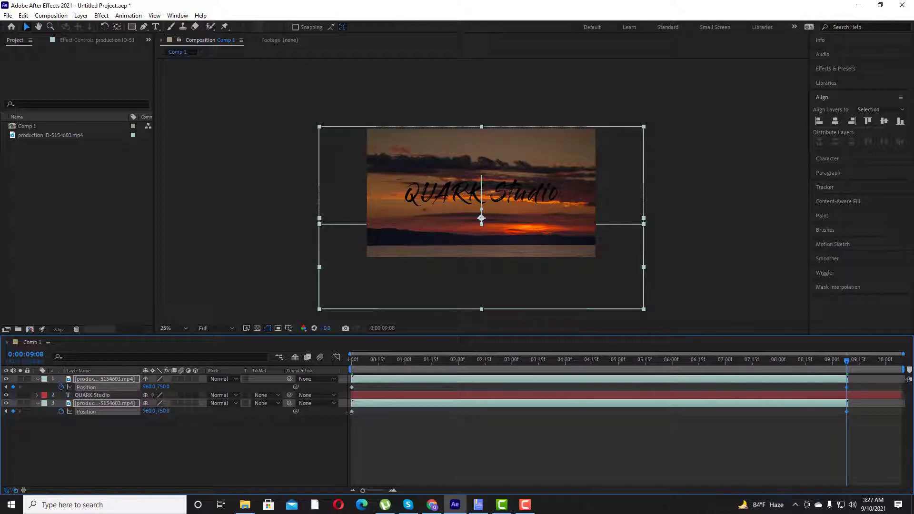
key("space")
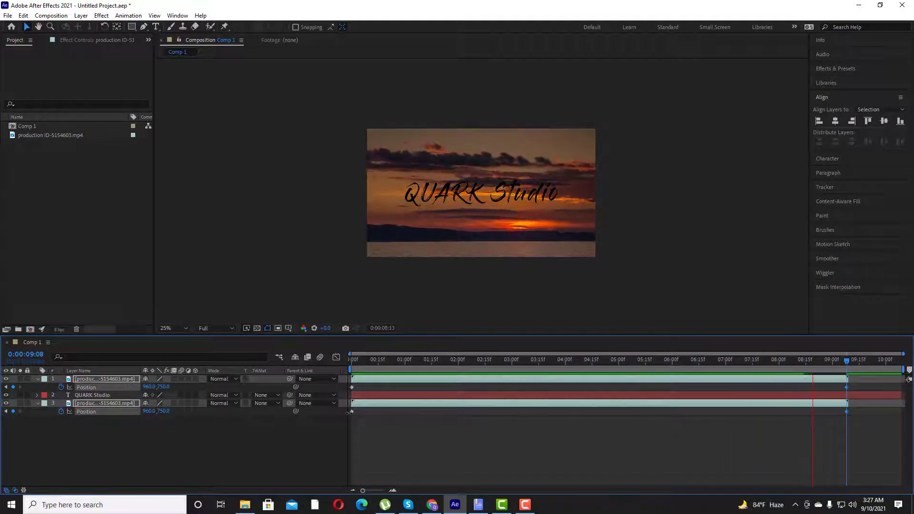
left_click(815, 364)
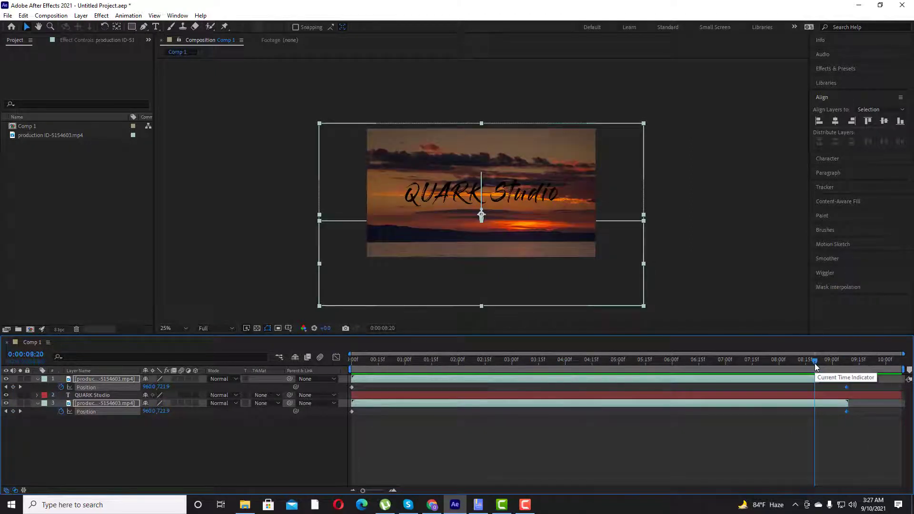
left_click_drag(811, 364, 543, 422)
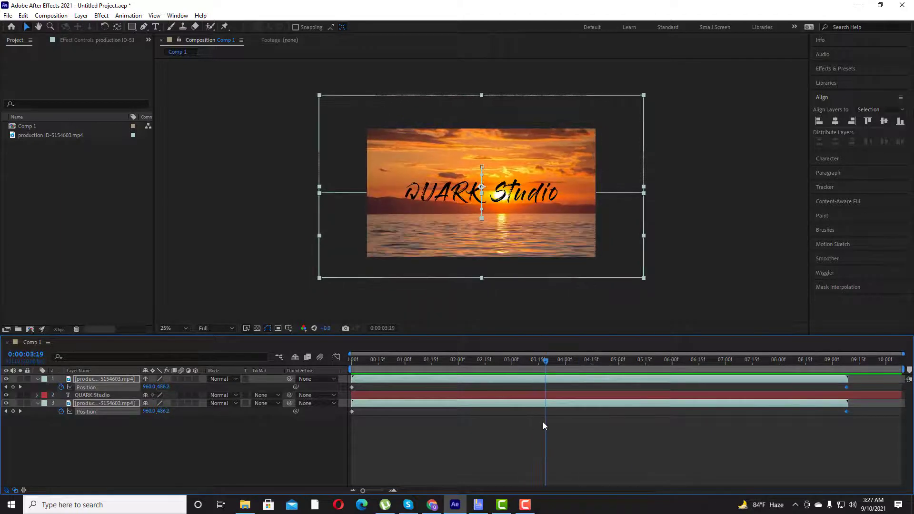
Apply the Tint effect to the "QUARK Studio" text layer
left_click(105, 395)
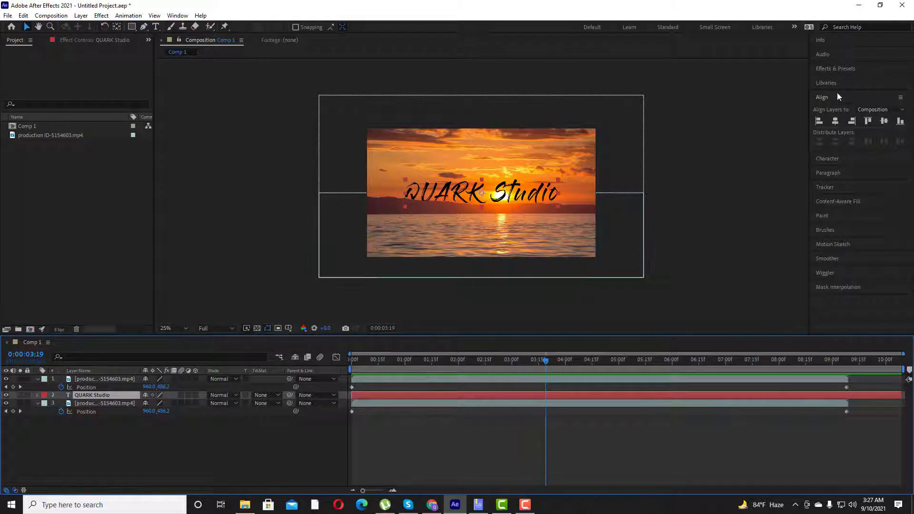
left_click(838, 72)
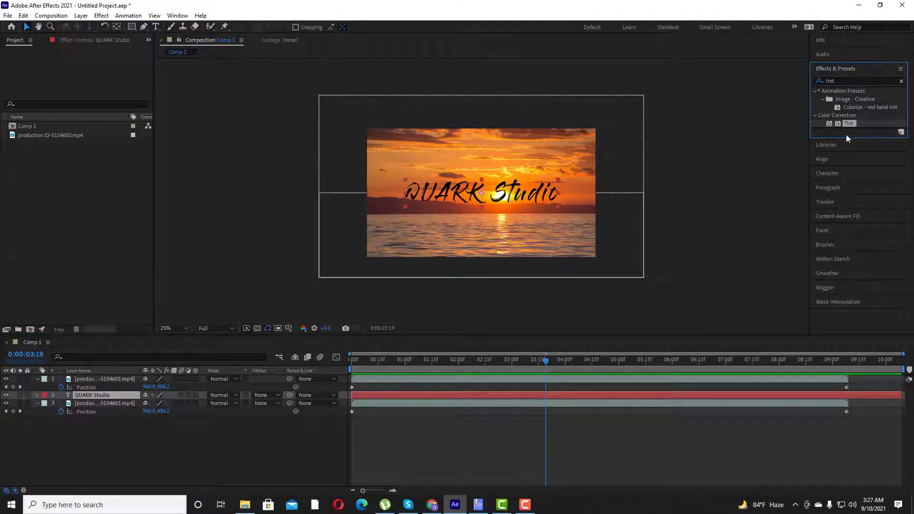
left_click_drag(852, 124, 92, 396)
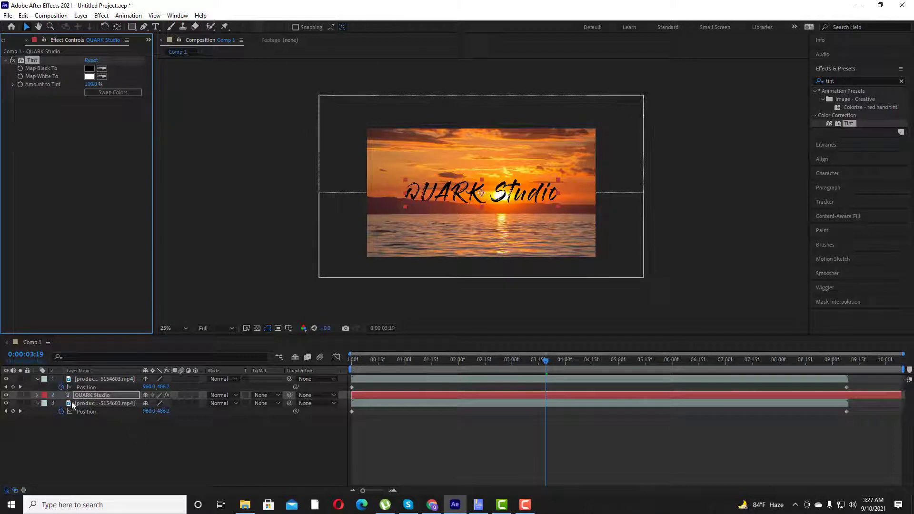
Set a black keyframe for the Tint effect's Map Black To color at 0:00:03:15
left_click(37, 395)
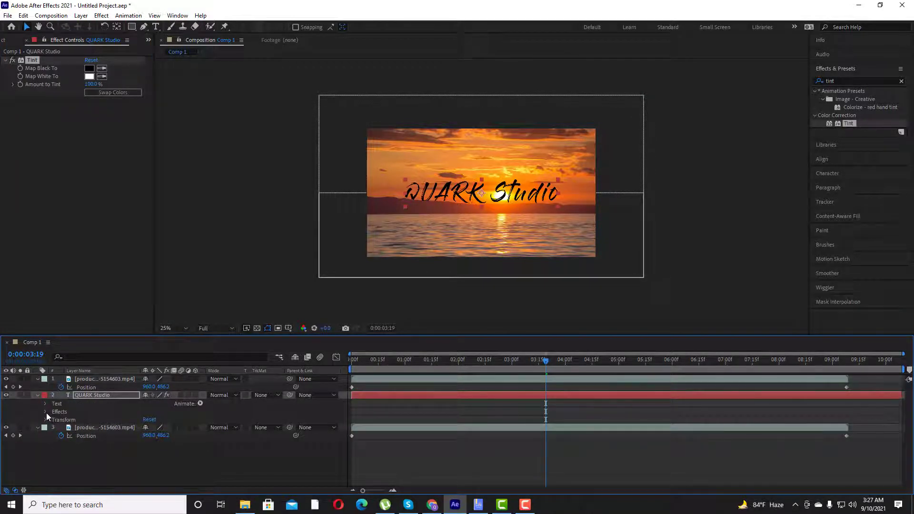
left_click(46, 412)
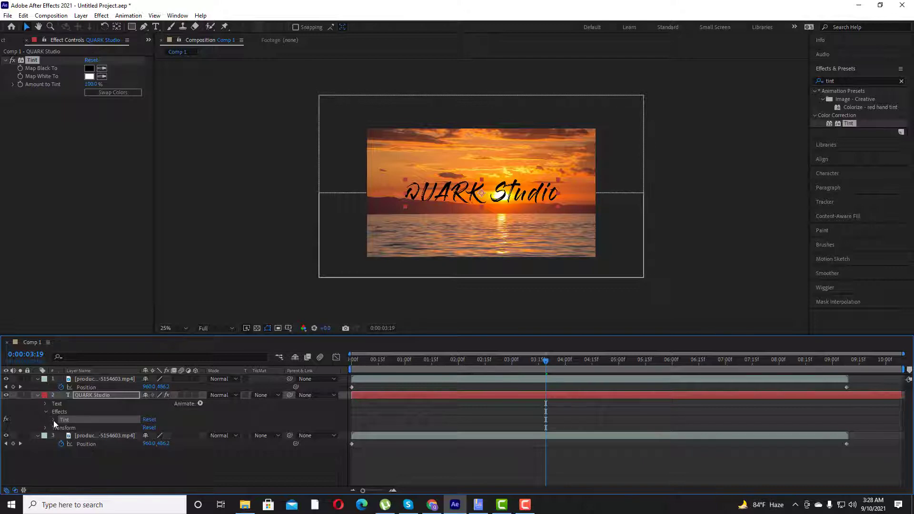
left_click(54, 420)
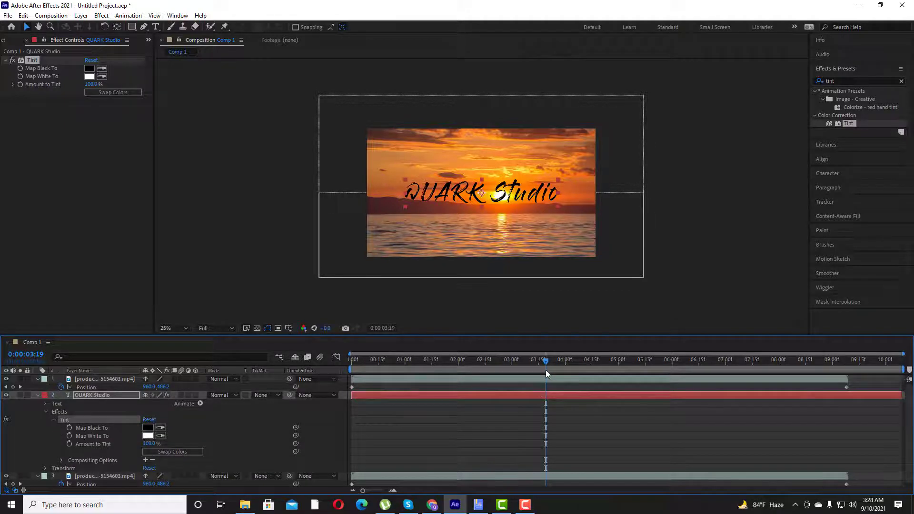
left_click_drag(546, 364, 717, 424)
left_click_drag(690, 424, 539, 452)
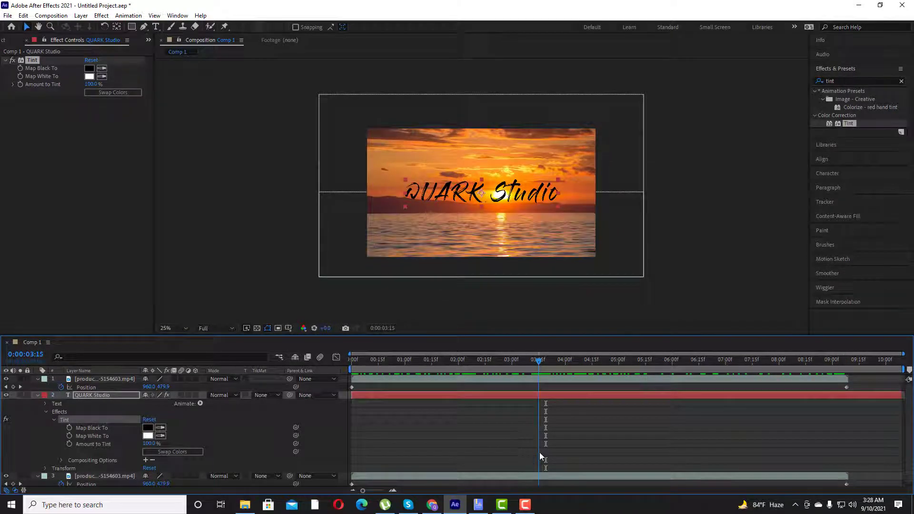
left_click(69, 427)
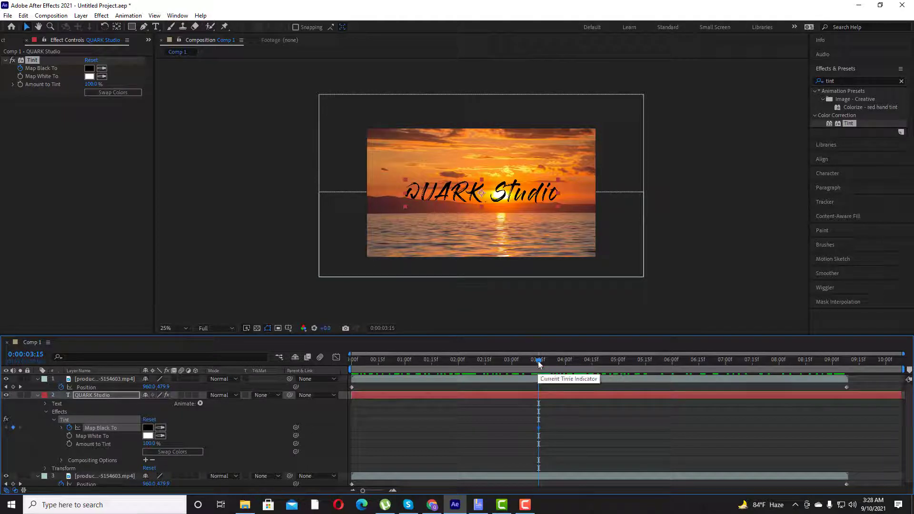
Keyframe Map Black To as a mid grey of RGB 141, 138, 138 at 0:00:09:08
left_click_drag(539, 369, 846, 488)
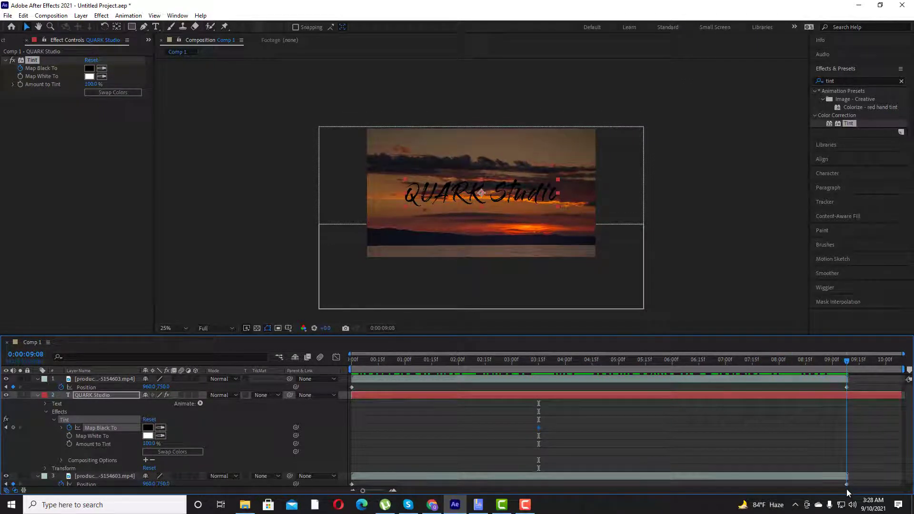
left_click(148, 427)
mouse_move(610, 250)
left_mouse_down()
mouse_move(628, 205)
mouse_move(597, 147)
mouse_move(583, 187)
mouse_move(600, 192)
left_mouse_up()
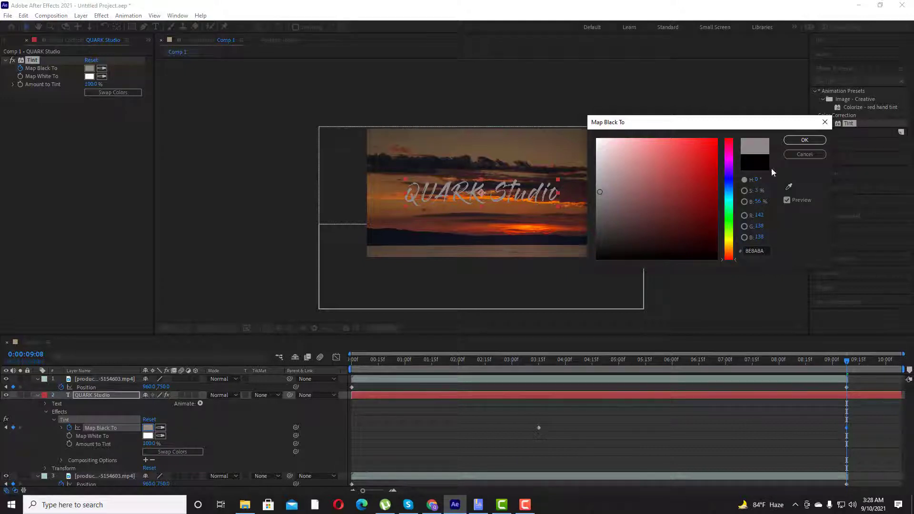
left_click(804, 141)
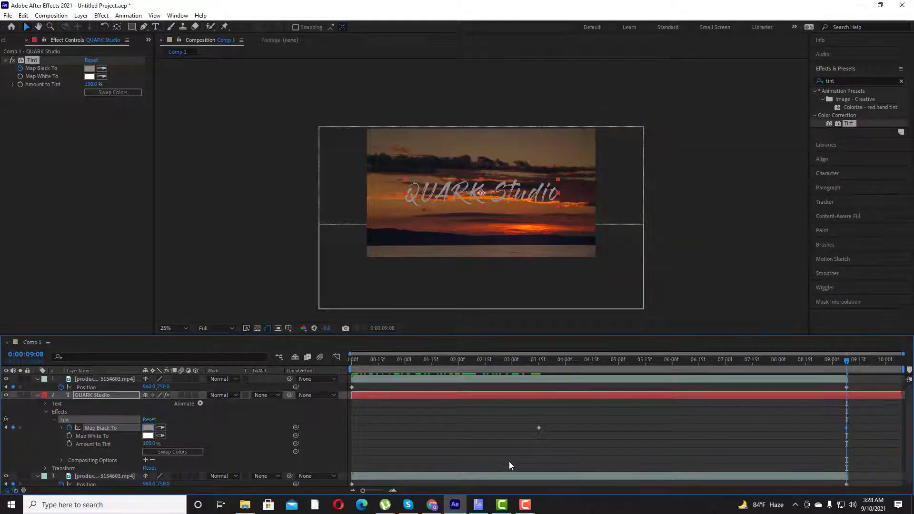
Lower the "QUARK Studio" text layer's position to 960, 603 so it is fully hidden behind the hills at 0:00:00:00
key("Home")
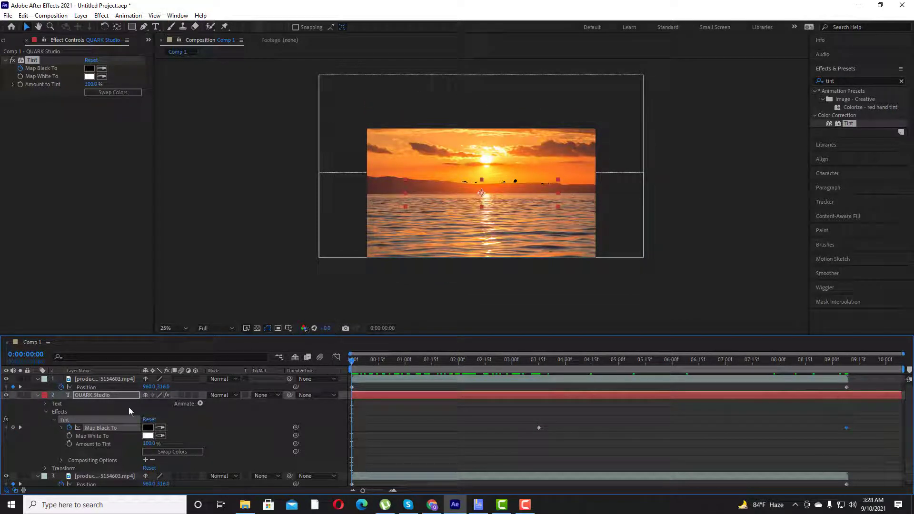
left_click(93, 396)
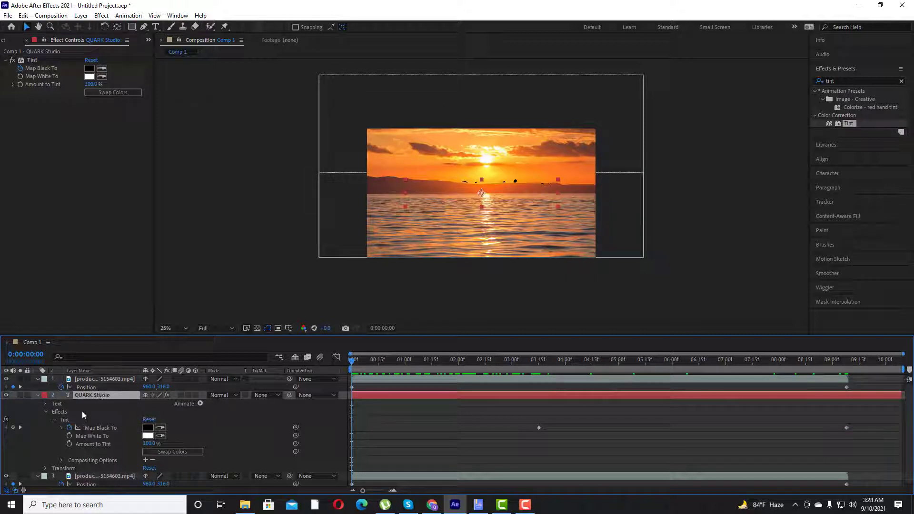
key("p")
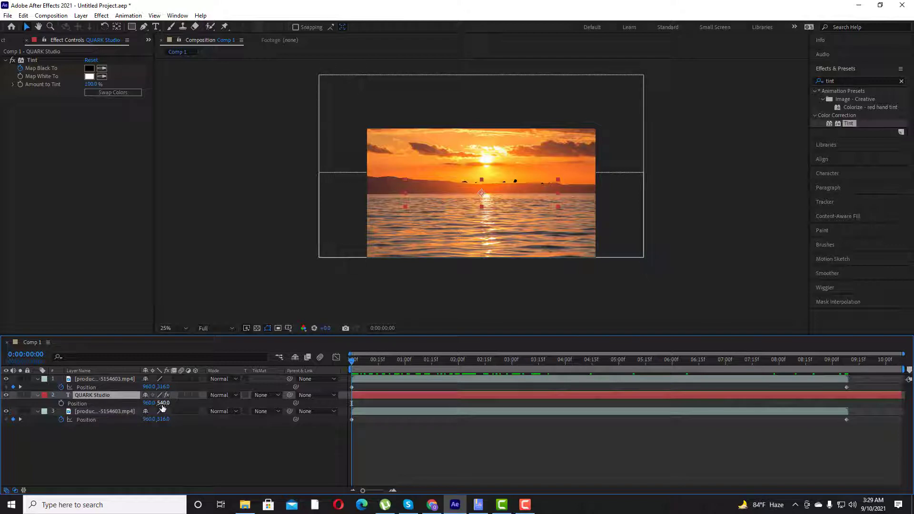
left_click_drag(163, 405, 192, 409)
Keyframe the text layer's scale at 100% at 0:00:00:00 and 110% at 0:00:09:08
key("s")
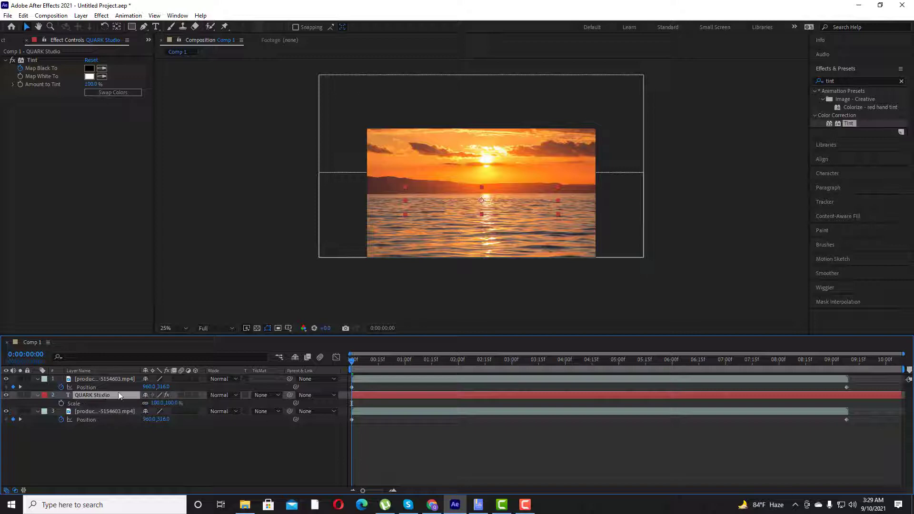
left_click(62, 403)
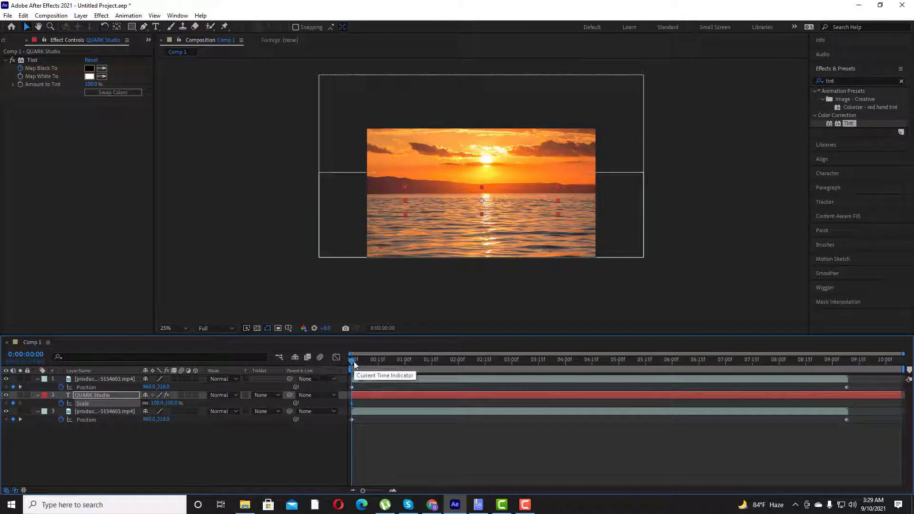
left_click_drag(354, 365, 843, 487)
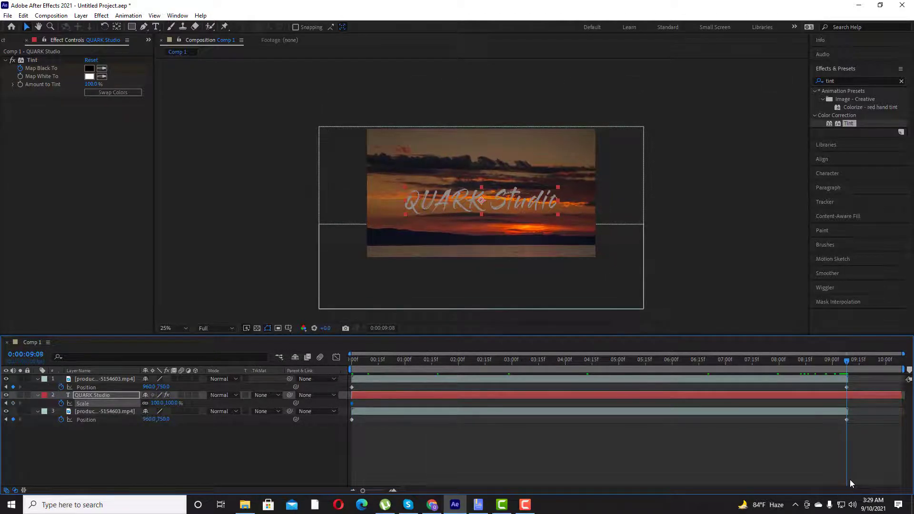
left_click_drag(848, 482, 848, 482)
left_click(157, 403)
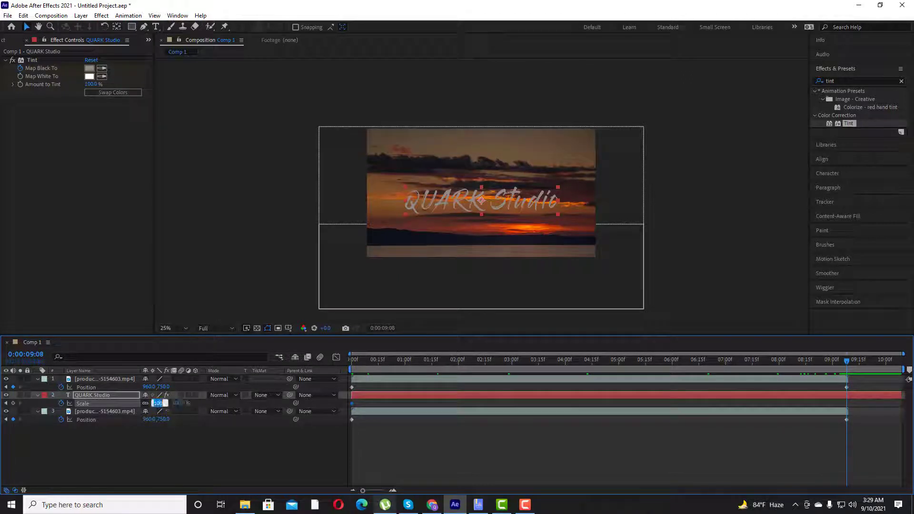
type("1")
key("Return")
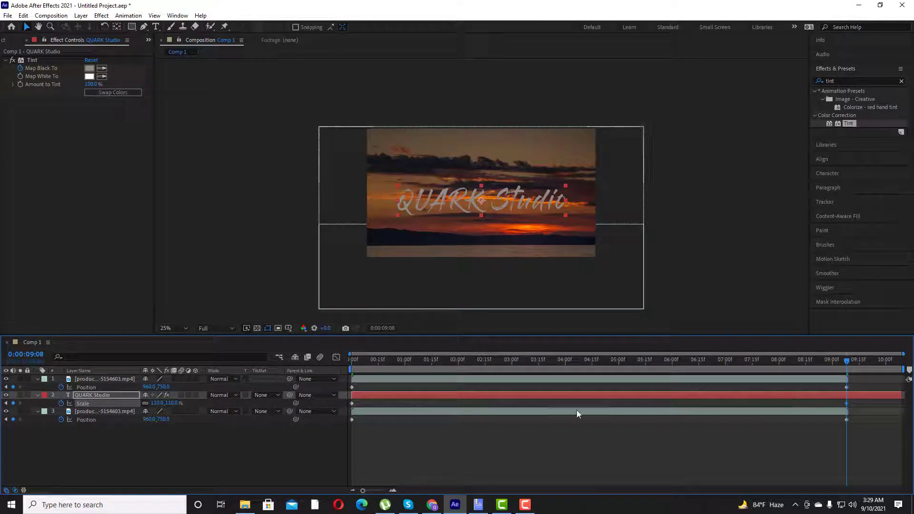
Preview the title's scale animation from the start of the composition
left_click_drag(561, 361, 202, 330)
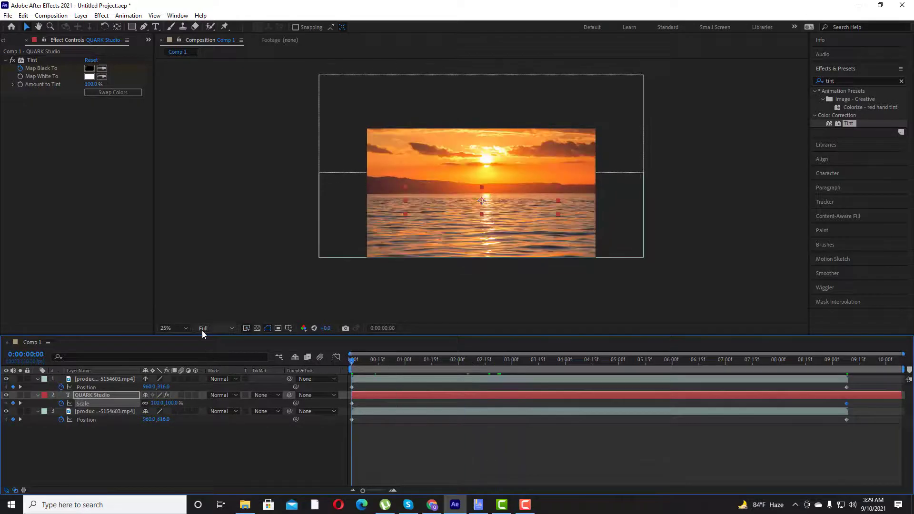
key("space")
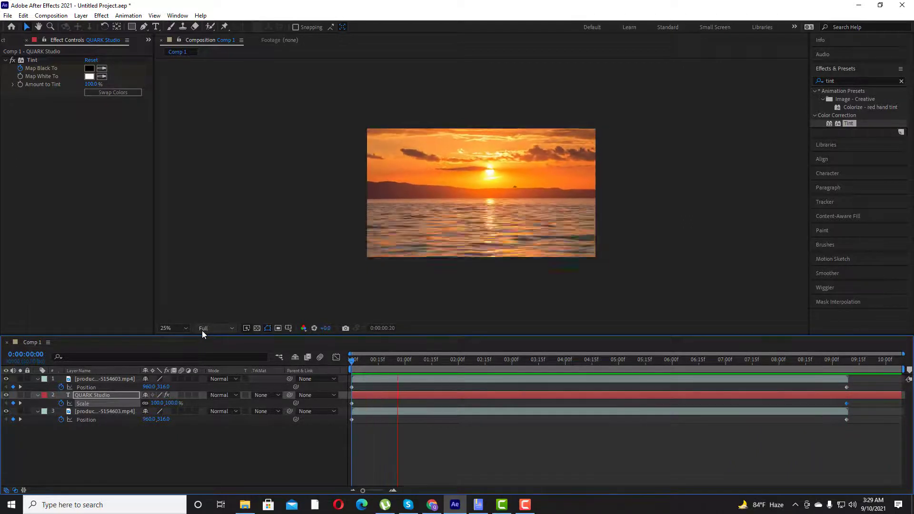
key("space")
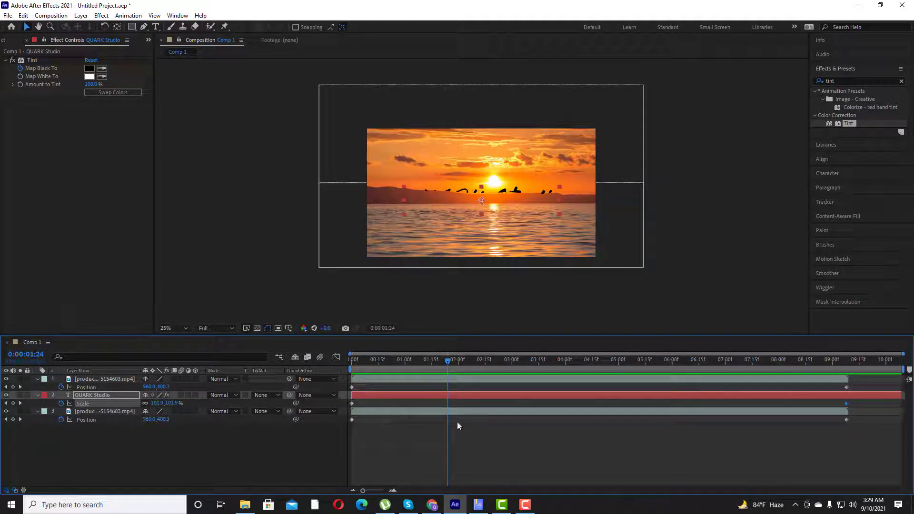
Change the title's Map Black To keyframe at 0:00:09:08 to white (FFFFFF) and preview the animation
left_click_drag(447, 358, 844, 426)
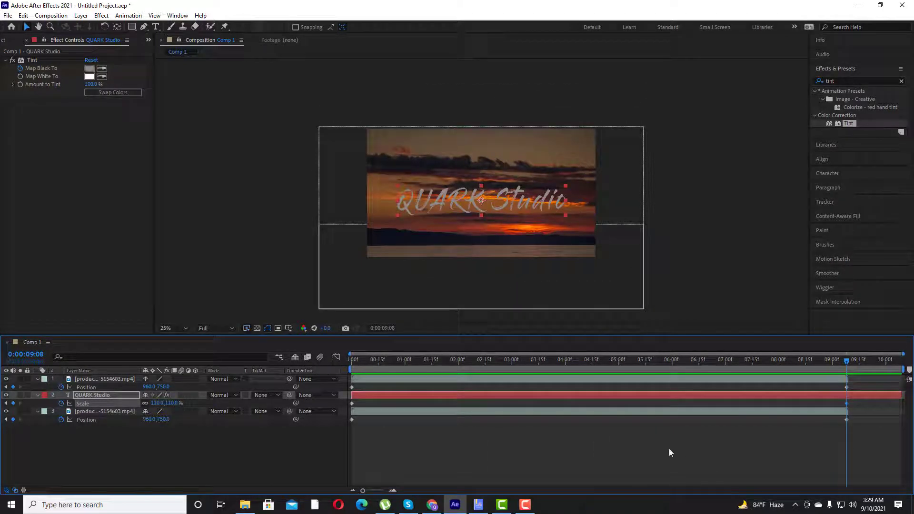
left_click(88, 395)
left_click(36, 395)
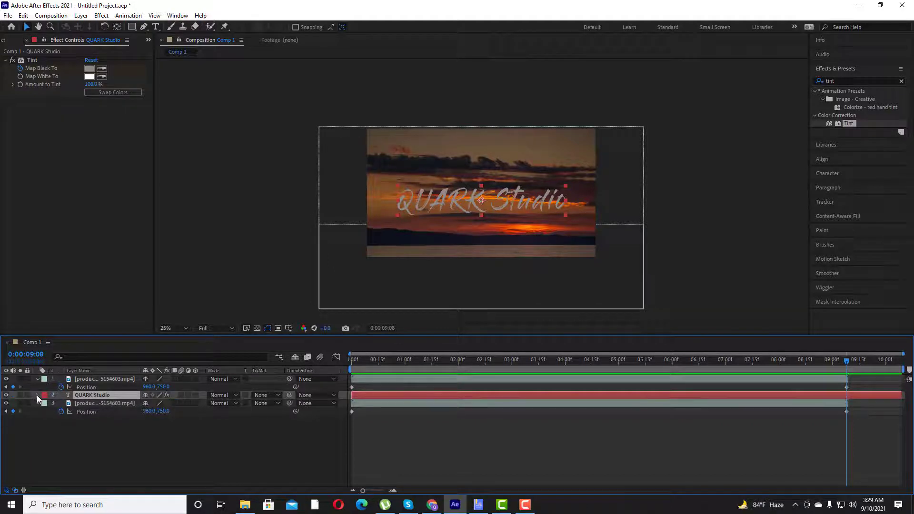
left_click(36, 395)
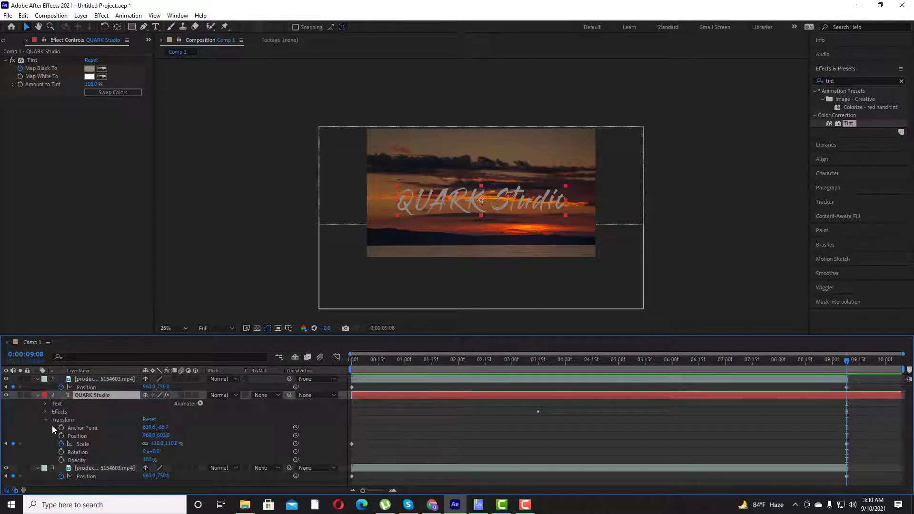
left_click(46, 413)
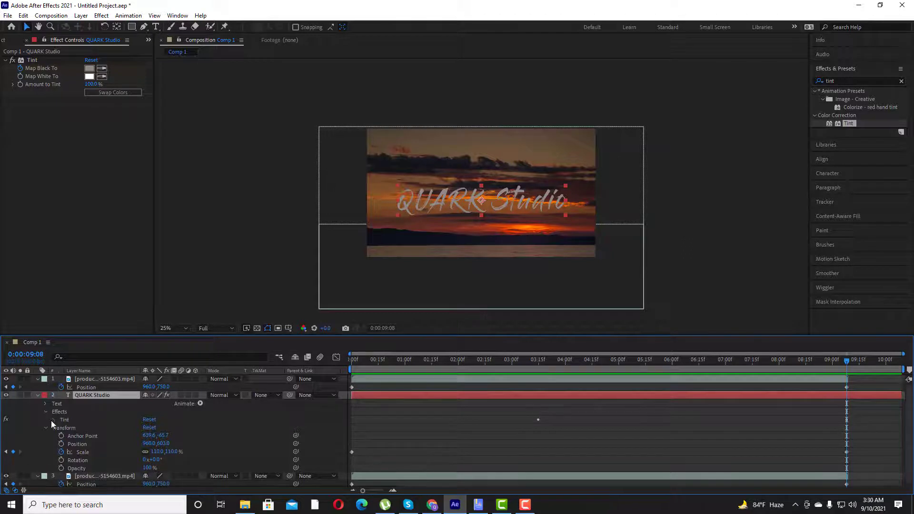
left_click(53, 419)
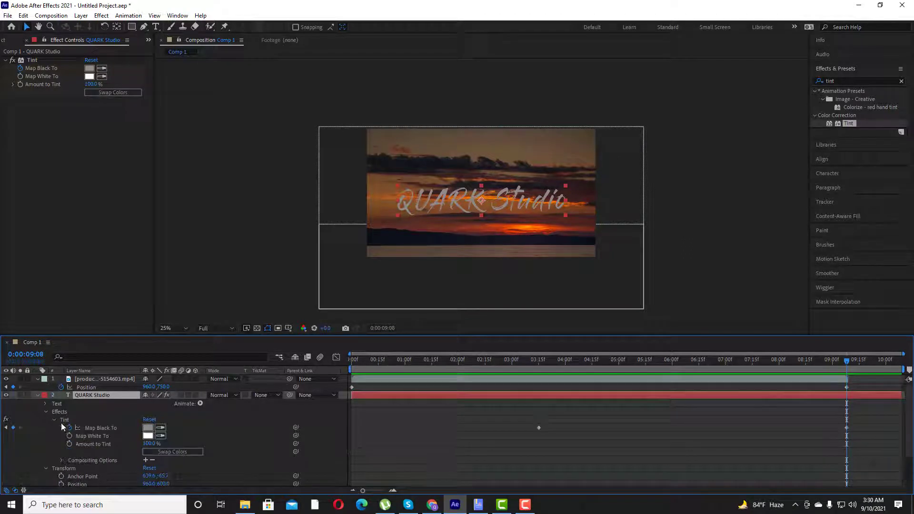
left_click(148, 428)
left_click_drag(598, 193, 585, 111)
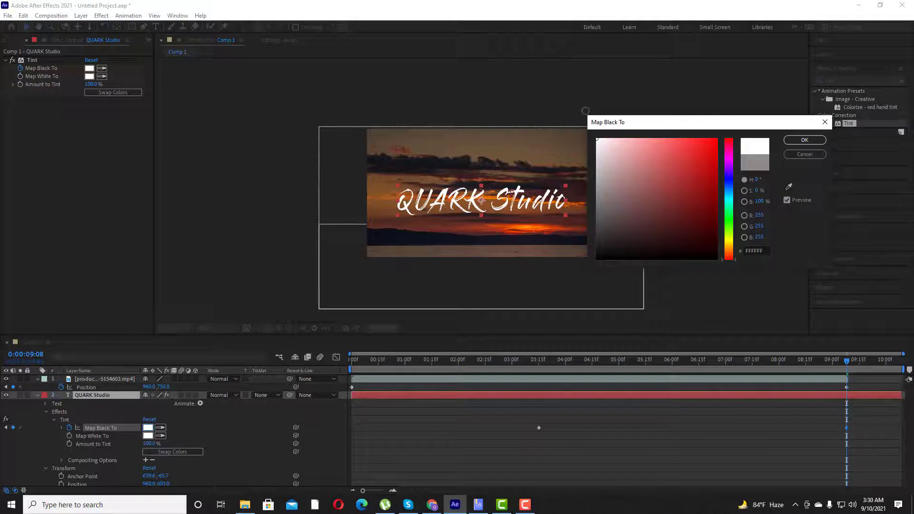
left_click(801, 141)
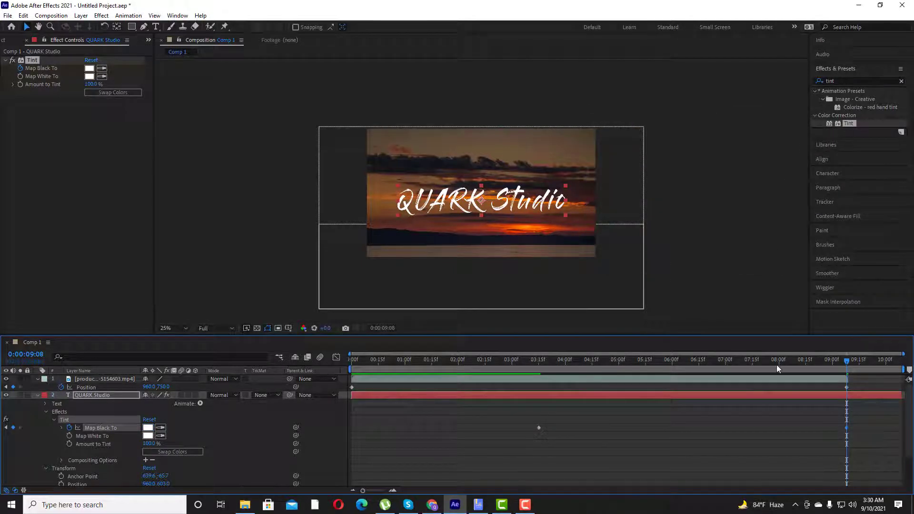
key("space")
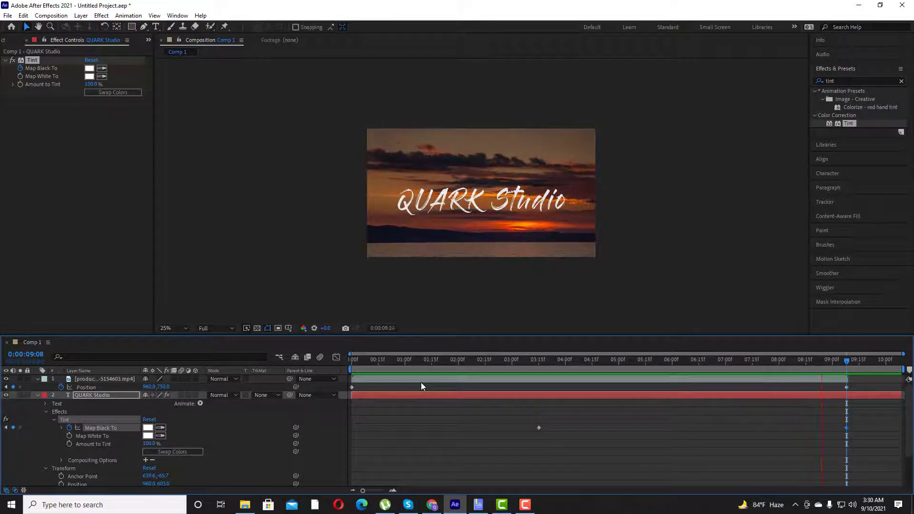
Set a position keyframe for the "QUARK Studio" text layer at 0:00:00:00
left_click(95, 395)
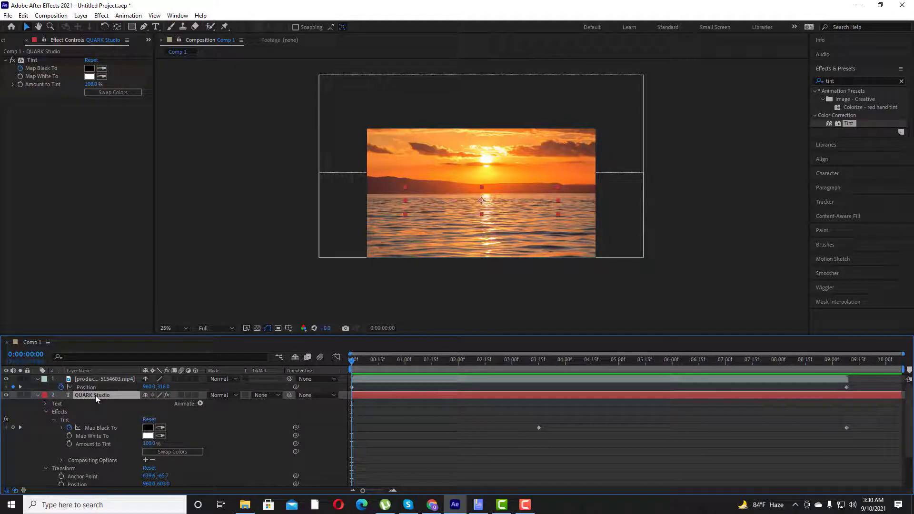
key("p")
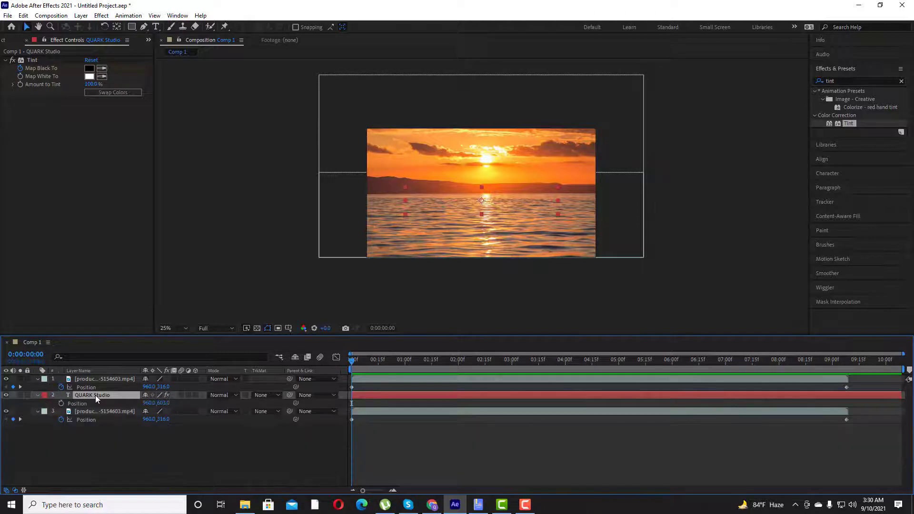
left_click(61, 404)
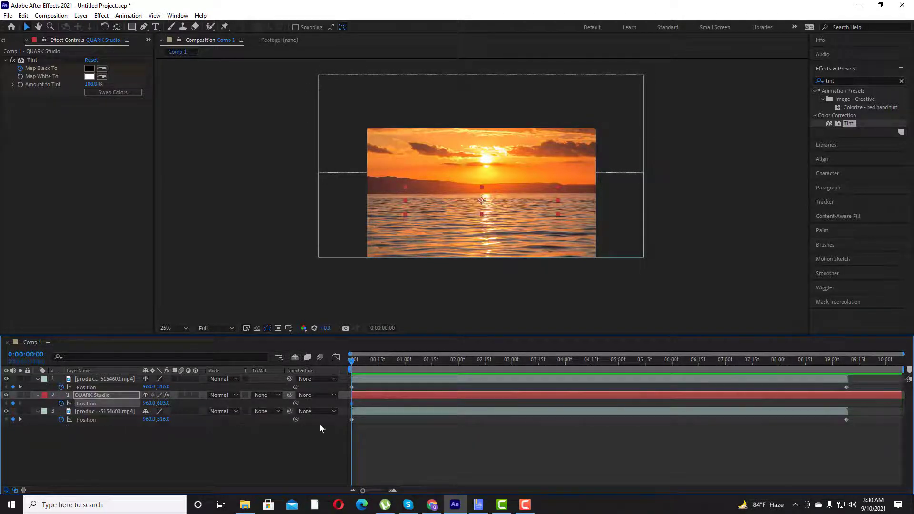
left_click(86, 395)
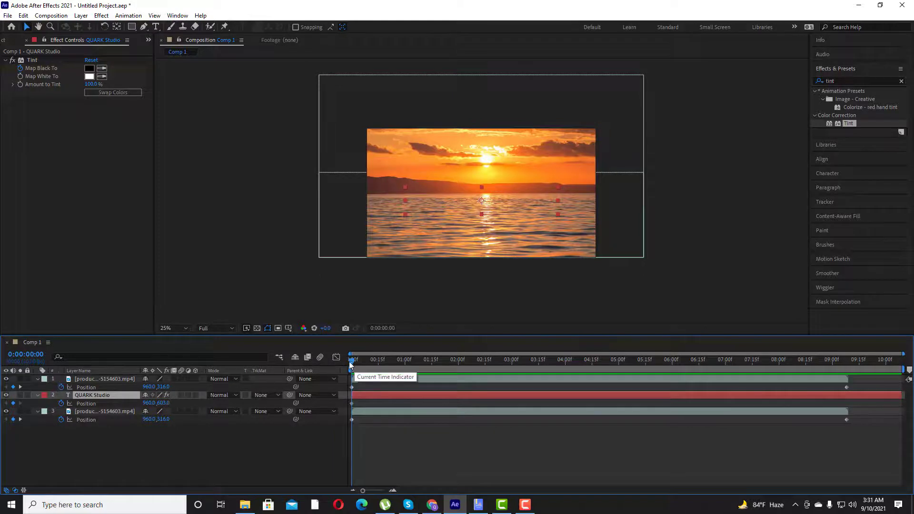
Keyframe the text layer's position at 960, 540 at 0:00:09:21 and preview the title's rise
left_click_drag(351, 362, 866, 438)
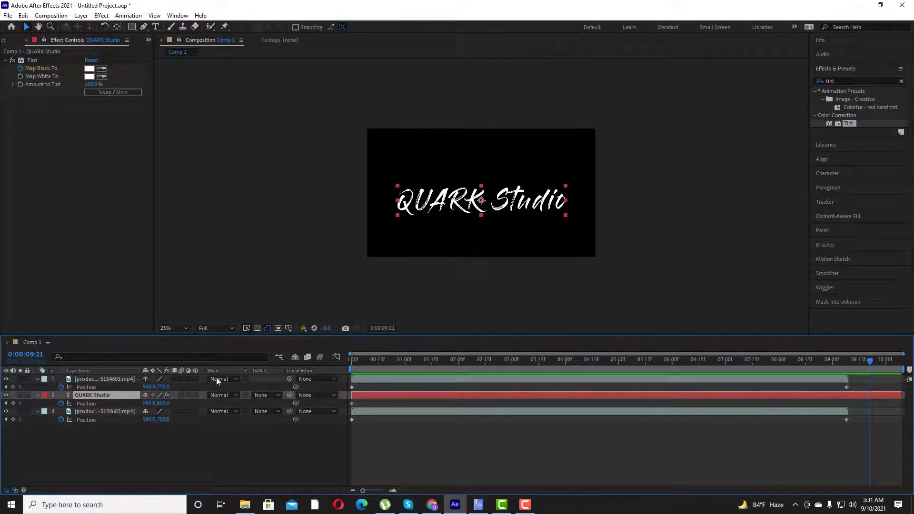
left_click_drag(162, 403, 141, 396)
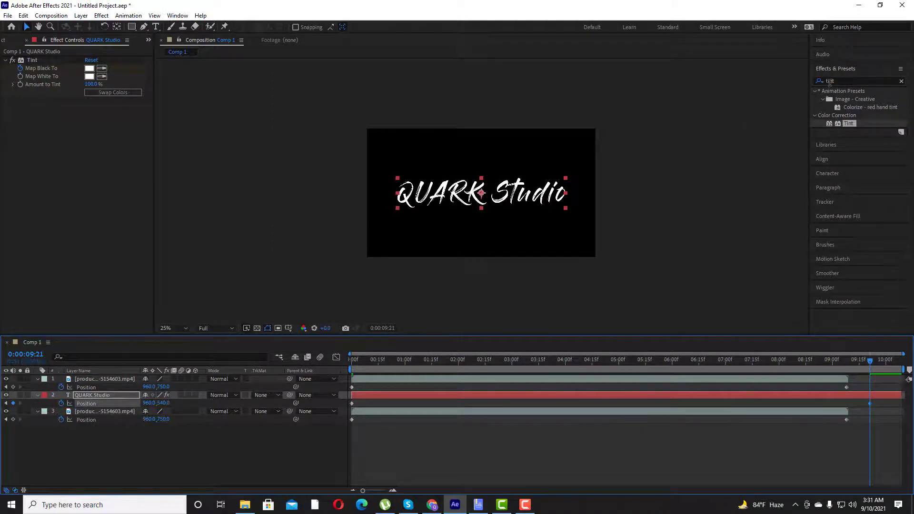
left_click(844, 160)
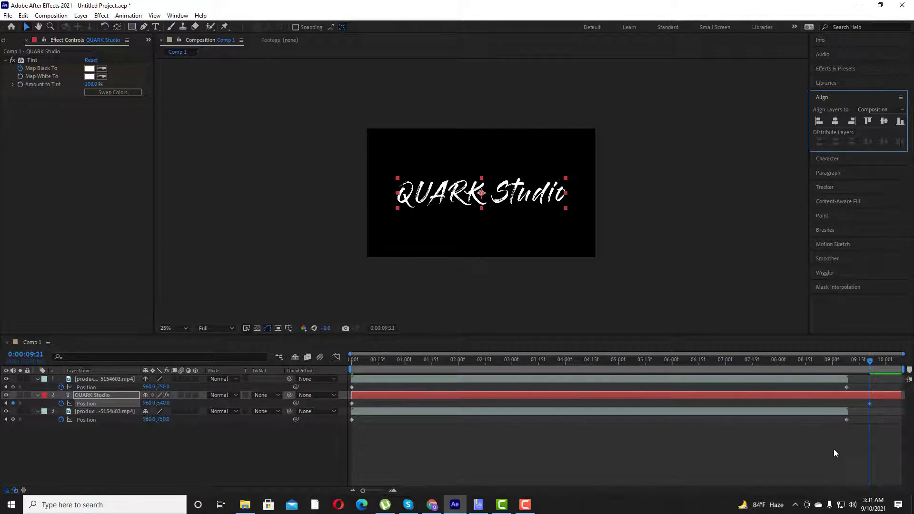
key("space")
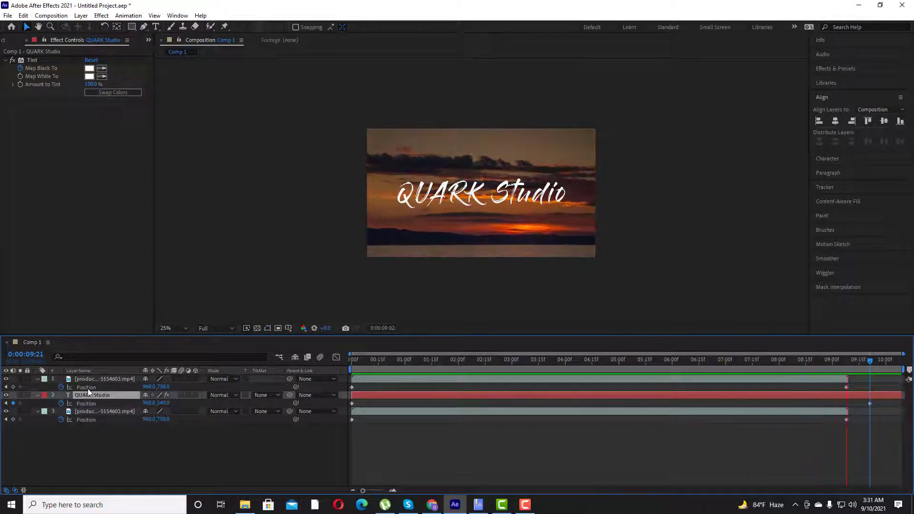
key("space")
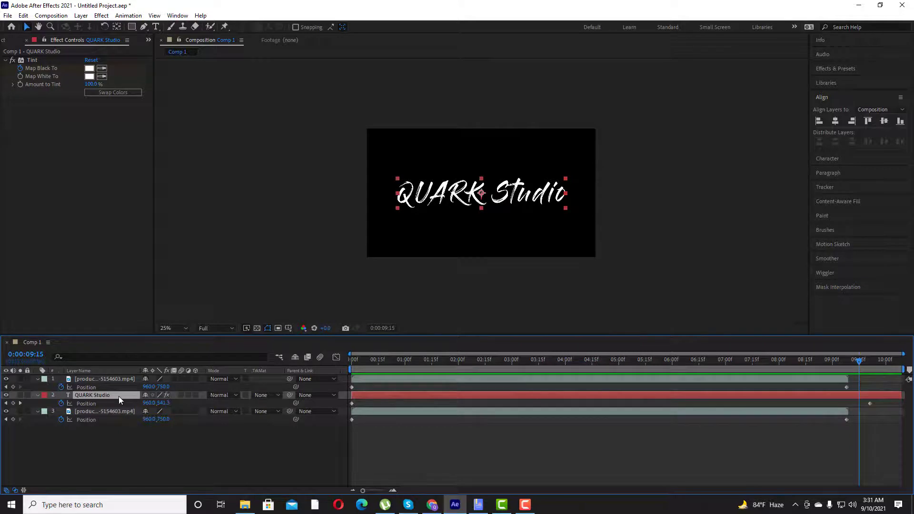
Change the "QUARK Studio" text's font to Grand Aventure Rough, browse the other fonts without changing it, and reselect the text
left_click(844, 162)
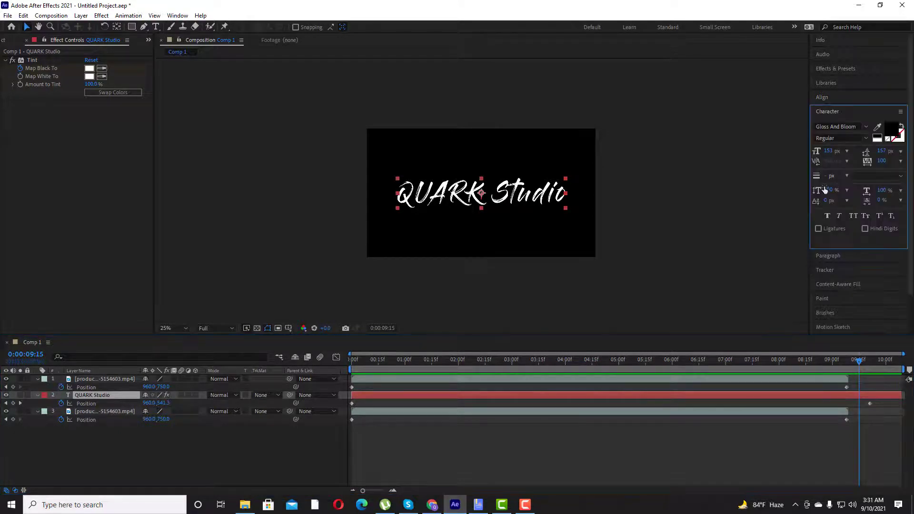
left_click(866, 128)
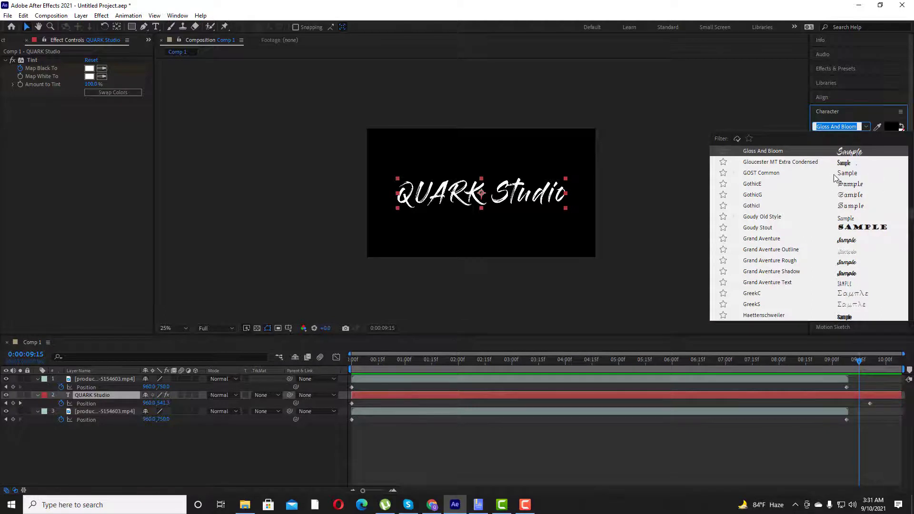
left_click(850, 264)
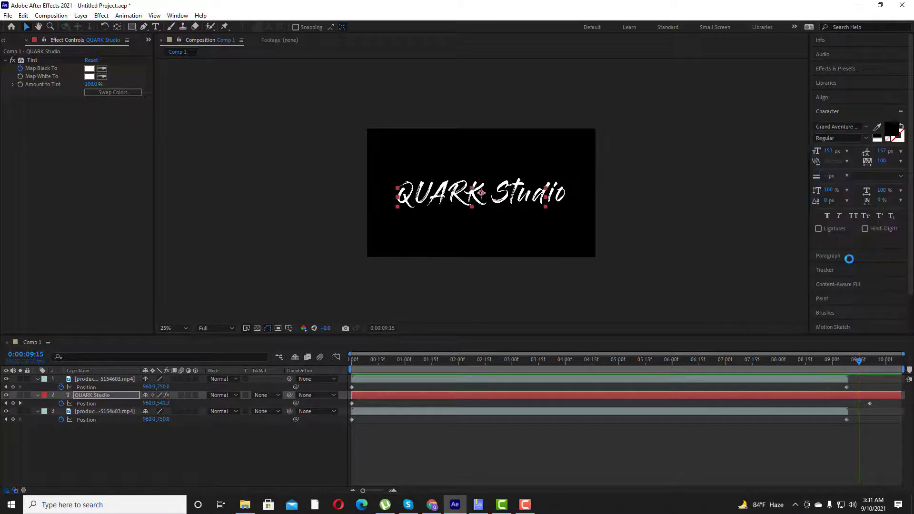
left_click(867, 128)
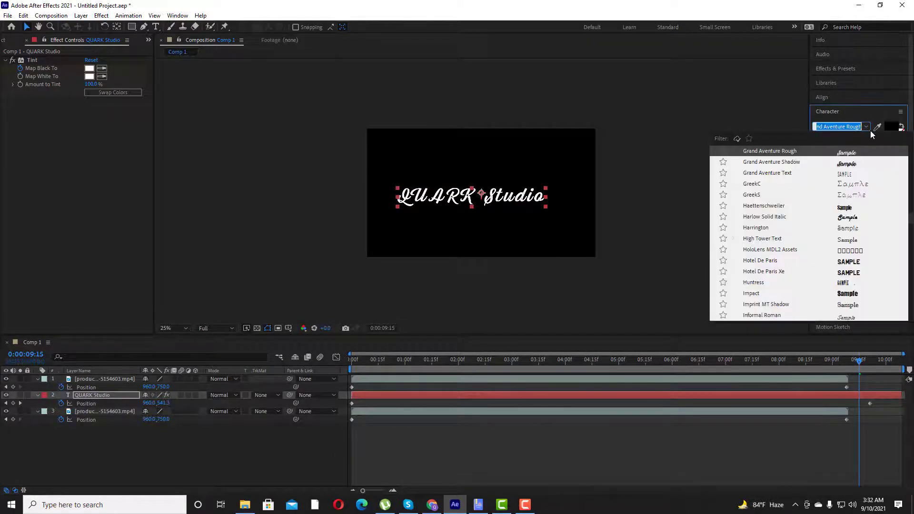
scroll(852, 172, "up", 5)
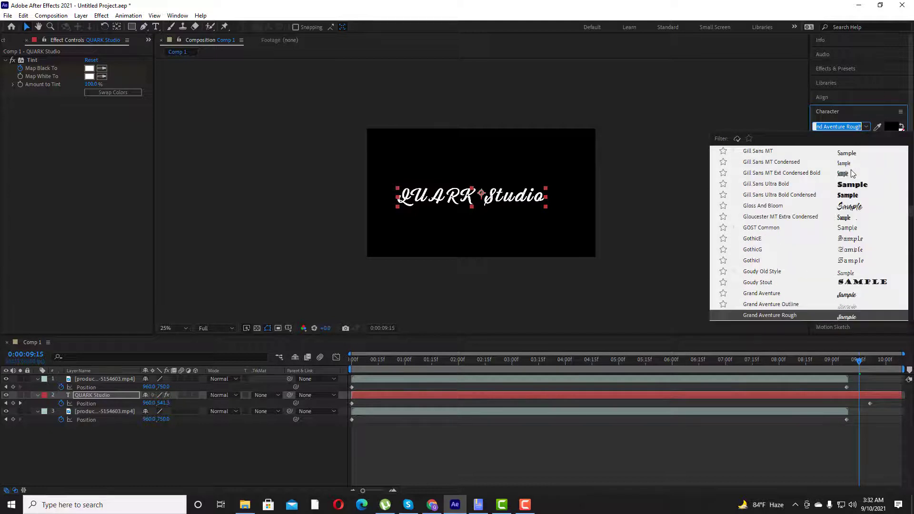
scroll(852, 172, "down", 3)
left_click(756, 110)
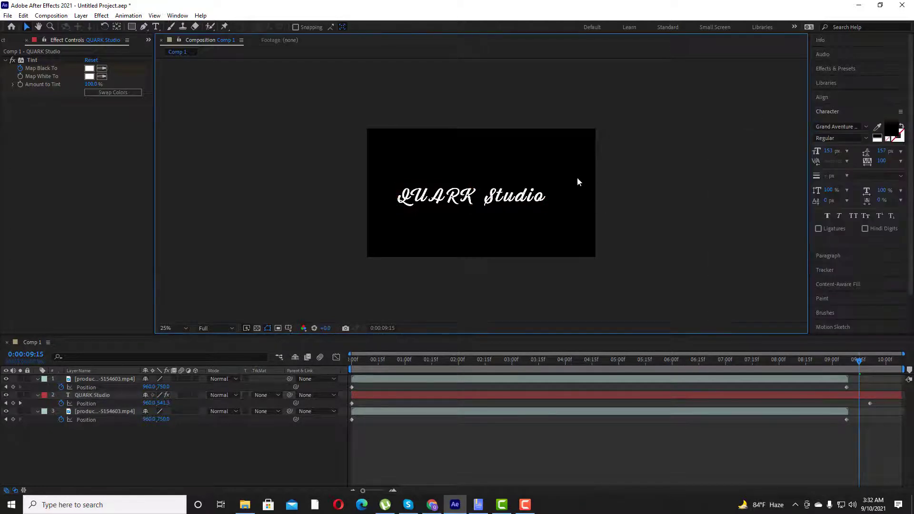
left_click(513, 202)
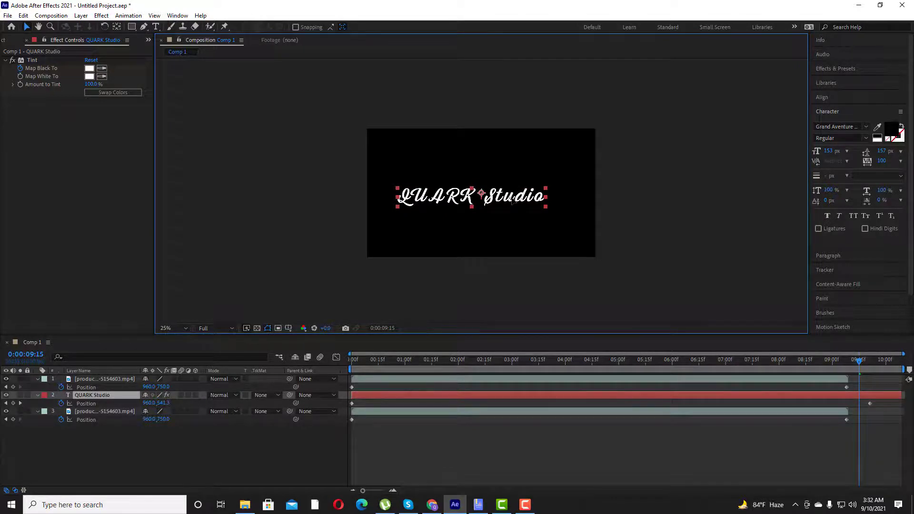
Undo the last font change on the "QUARK Studio" title
key("ctrl+z")
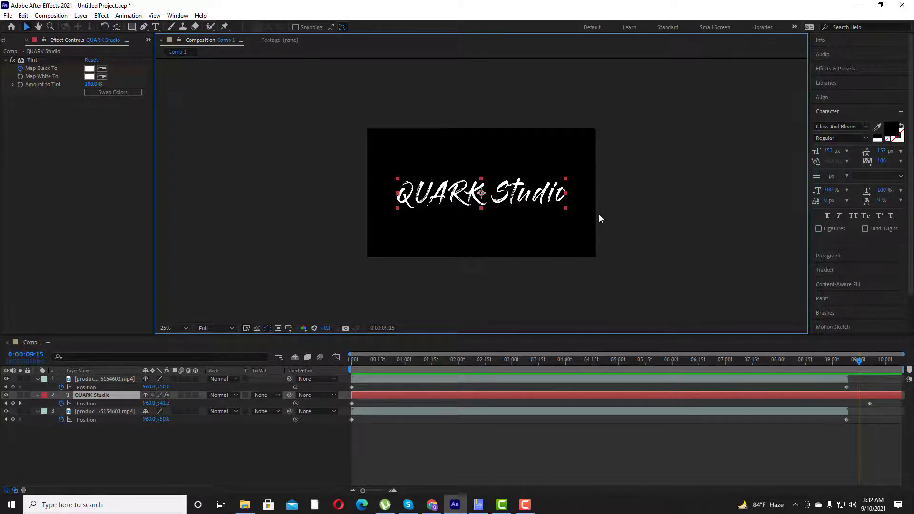
Send the composition to the Adobe Media Encoder queue and remove the old Youtube_Subscribe_1 job from that queue
left_click(42, 16)
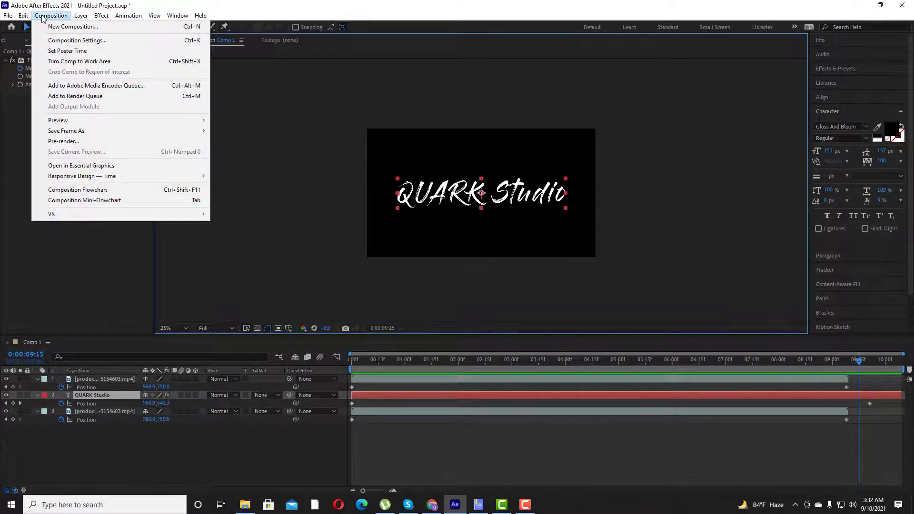
left_click(69, 86)
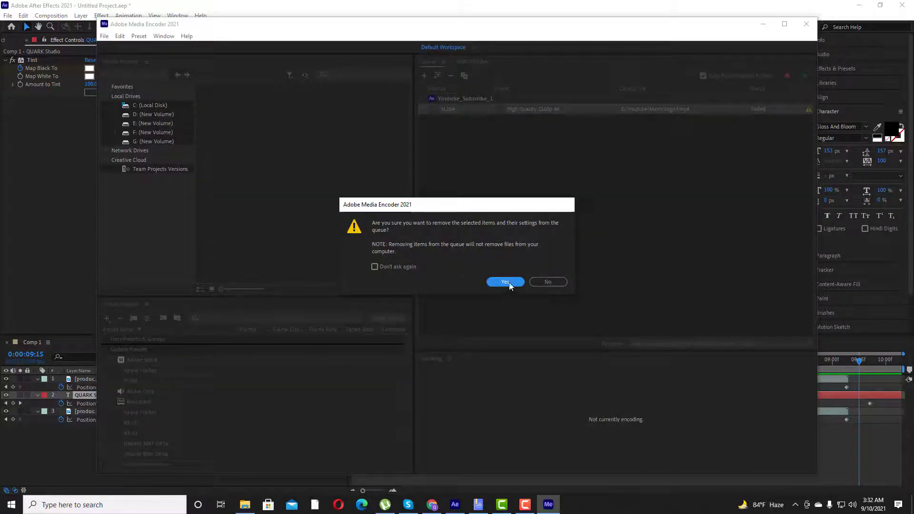
left_click(508, 283)
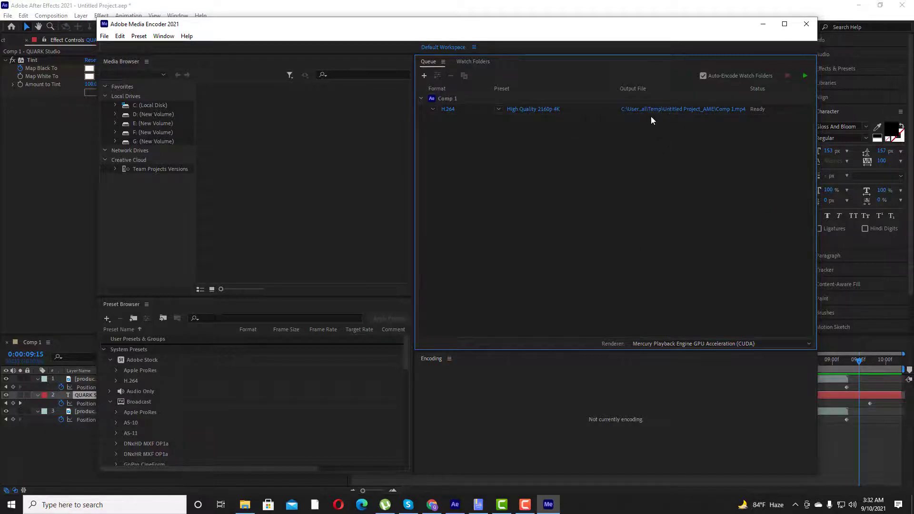
Set the output file of the queued Comp 1 job to Comp 1.mp4 in the folder G:\Youtube\7
left_click(652, 109)
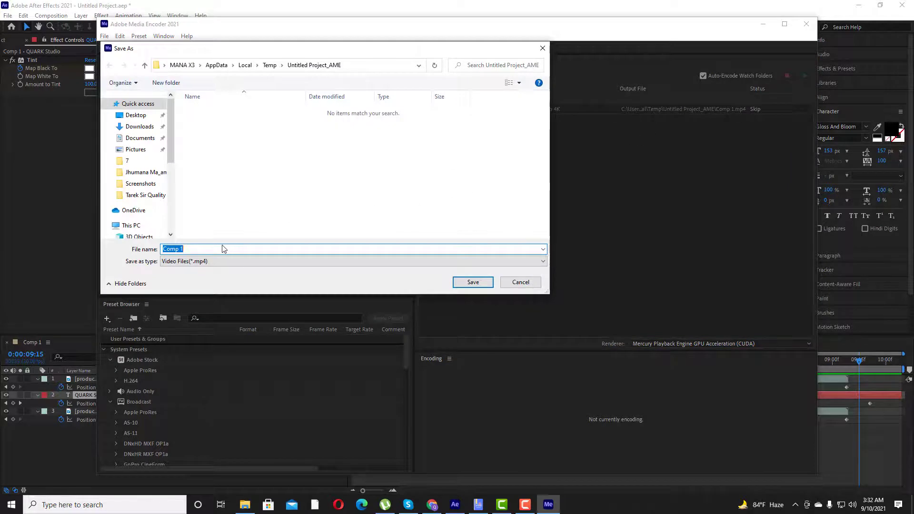
left_click(127, 161)
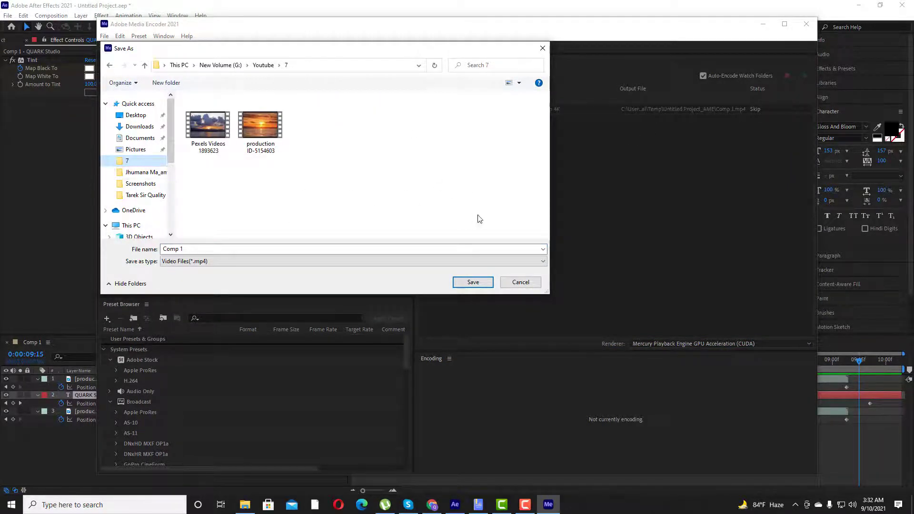
left_click(469, 282)
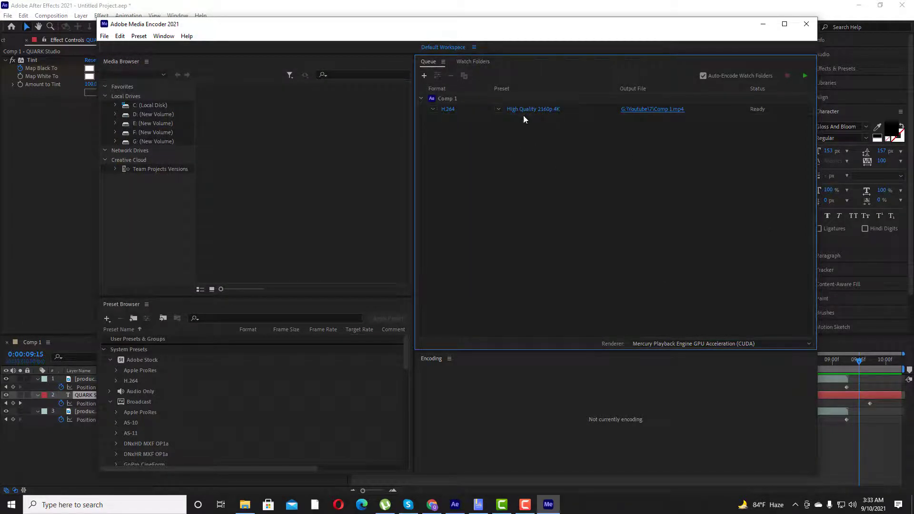
Review the H.264 export settings of Comp 1, keep the High Quality 2160p 4K preset, and start encoding the queue
key("Return")
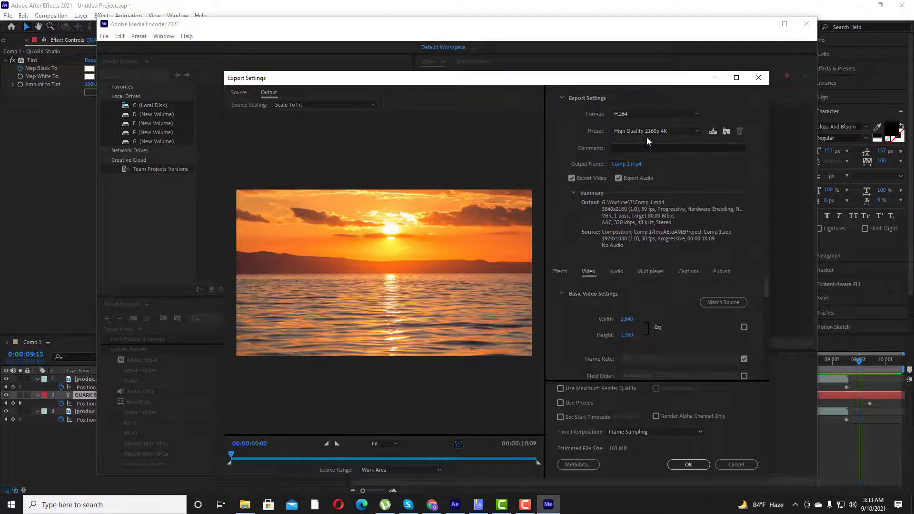
left_click(671, 133)
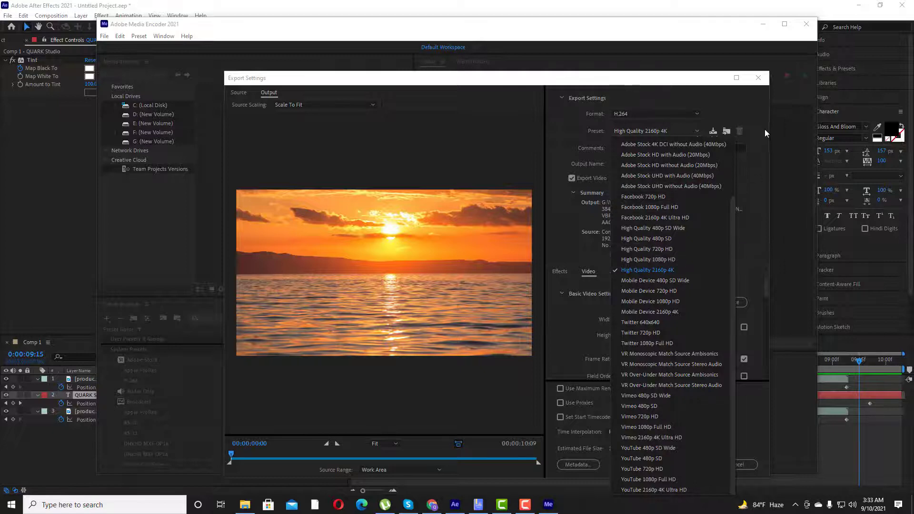
left_click(749, 112)
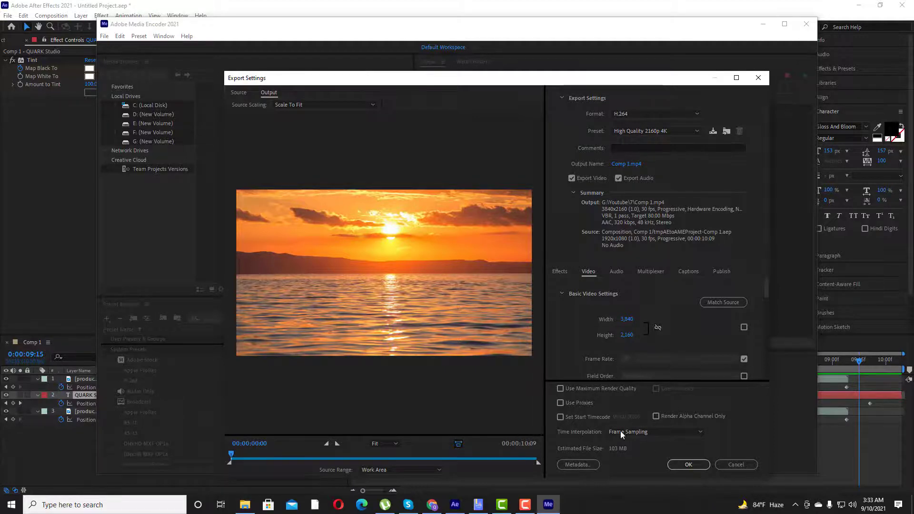
scroll(624, 428, "down", 1)
scroll(614, 433, "up", 1)
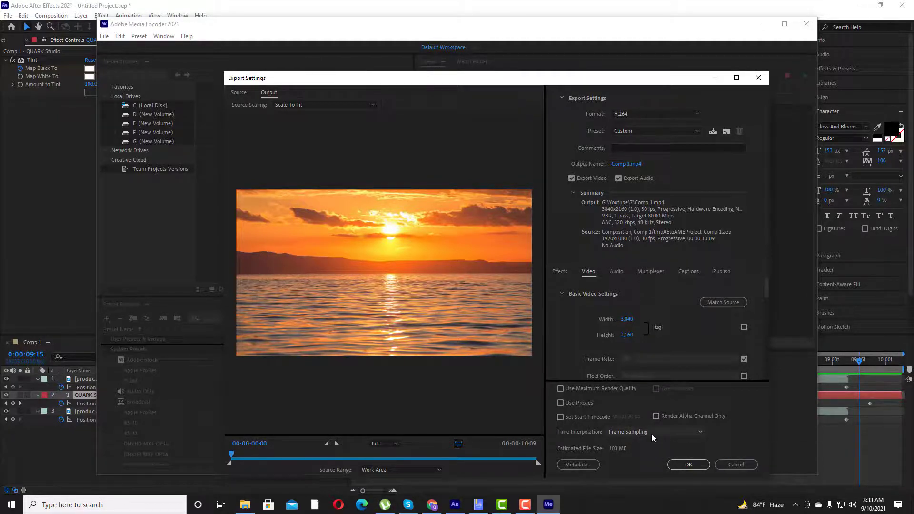
left_click(688, 465)
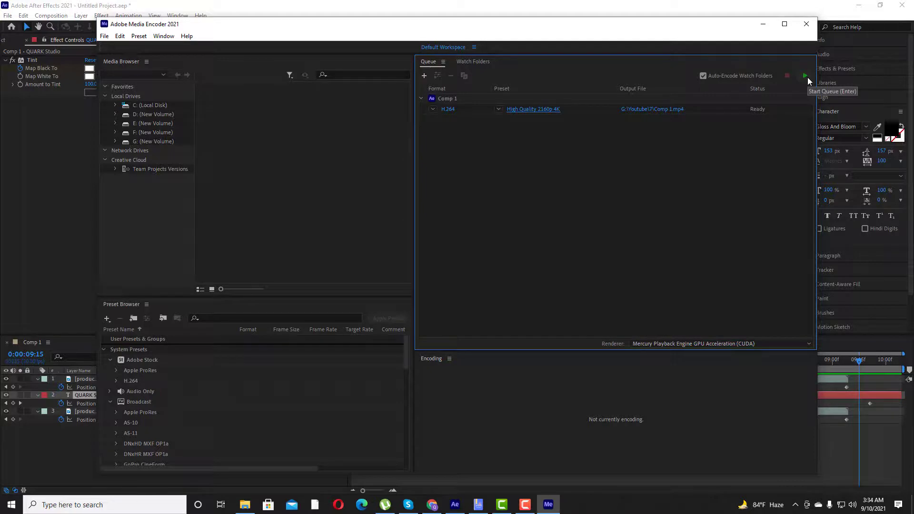
left_click(805, 76)
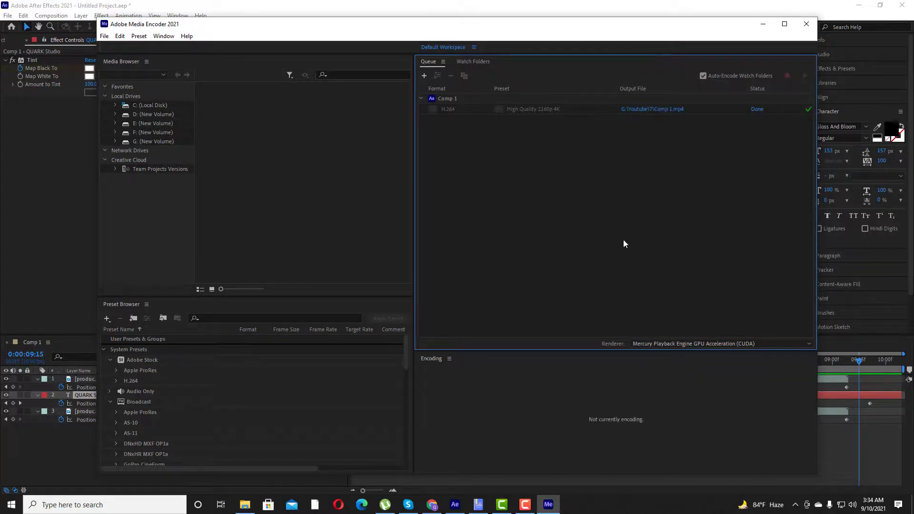
Open the output folder of the rendered Comp 1 video and play the file, skipping ahead to the final title
left_click(653, 110)
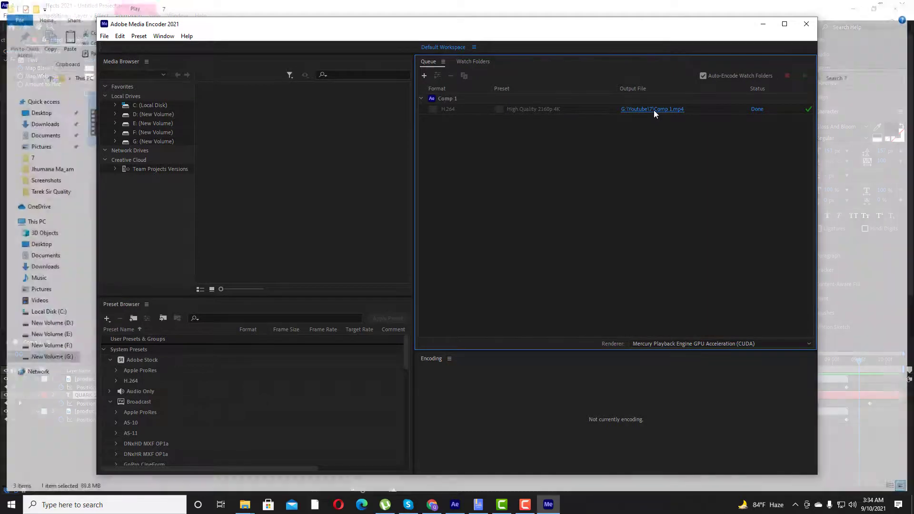
left_click(853, 167)
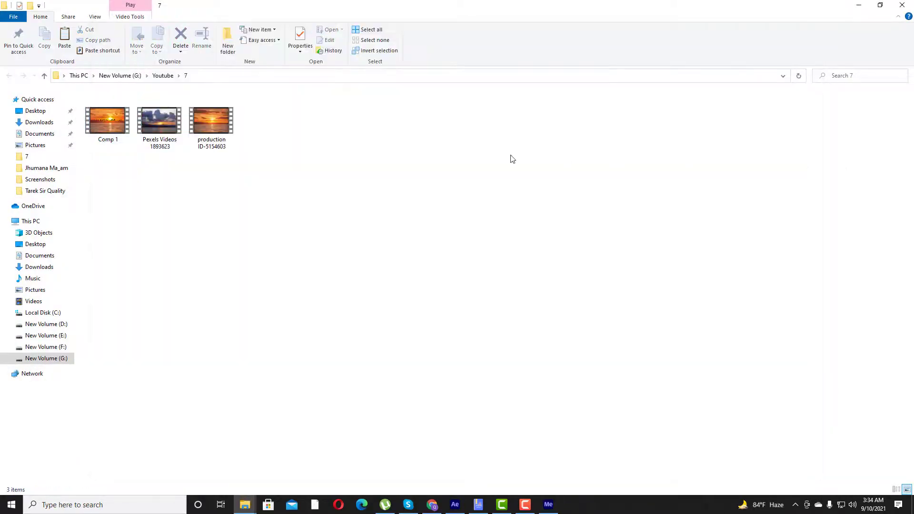
double_click(108, 132)
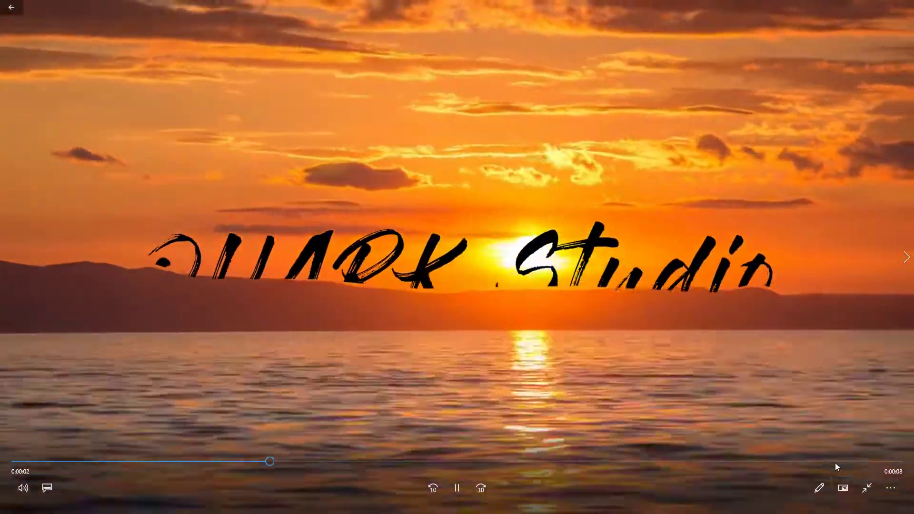
left_click(834, 461)
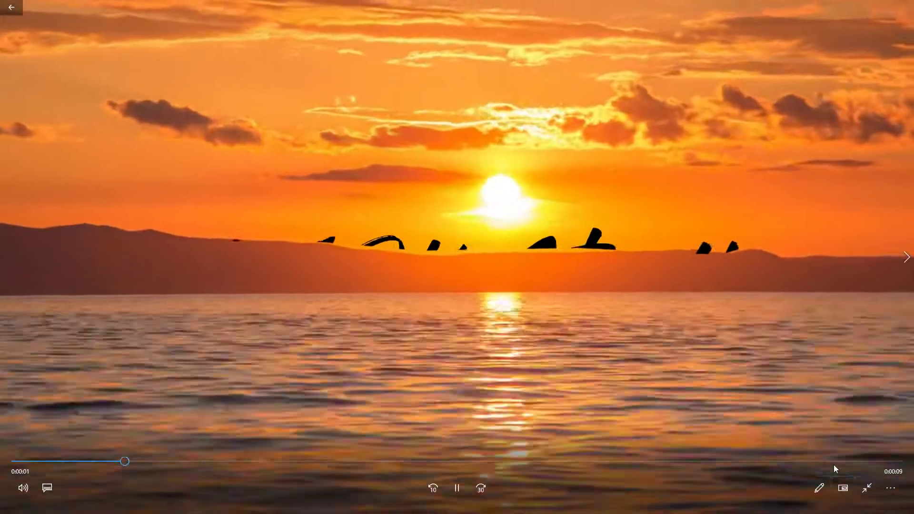
left_click(834, 461)
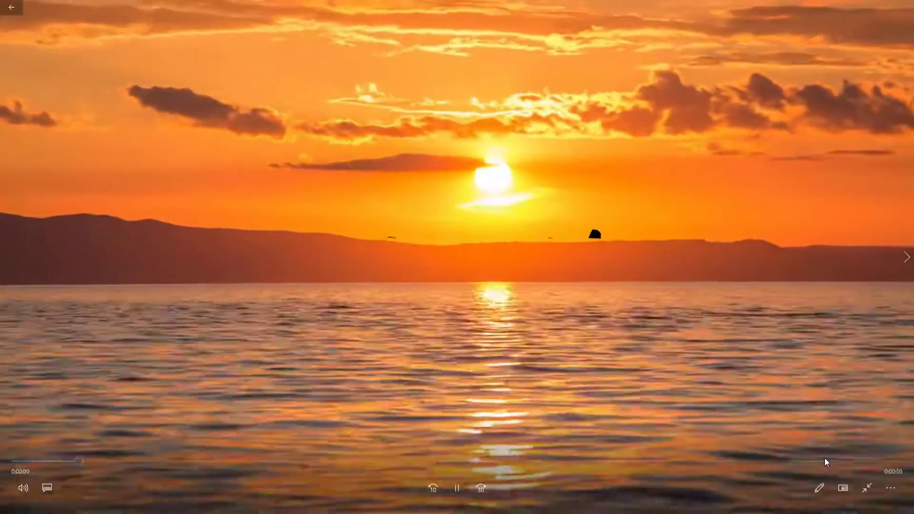
left_click(813, 461)
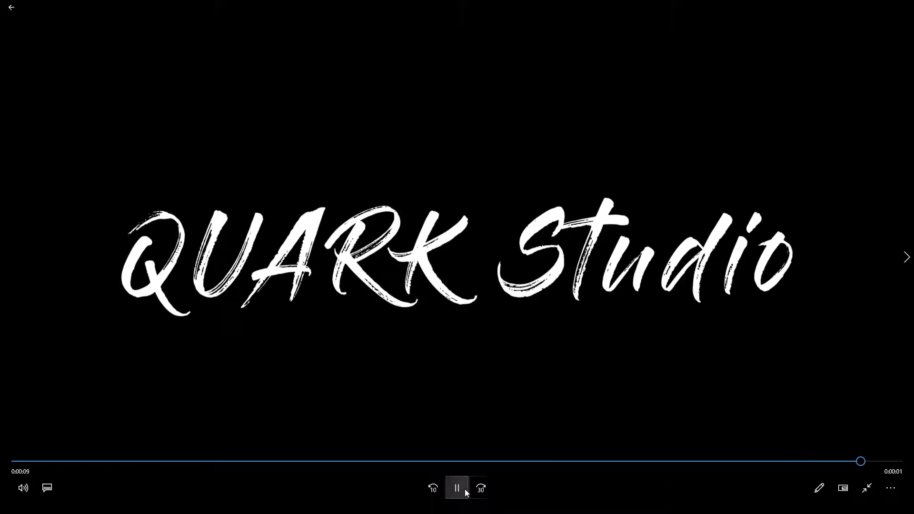